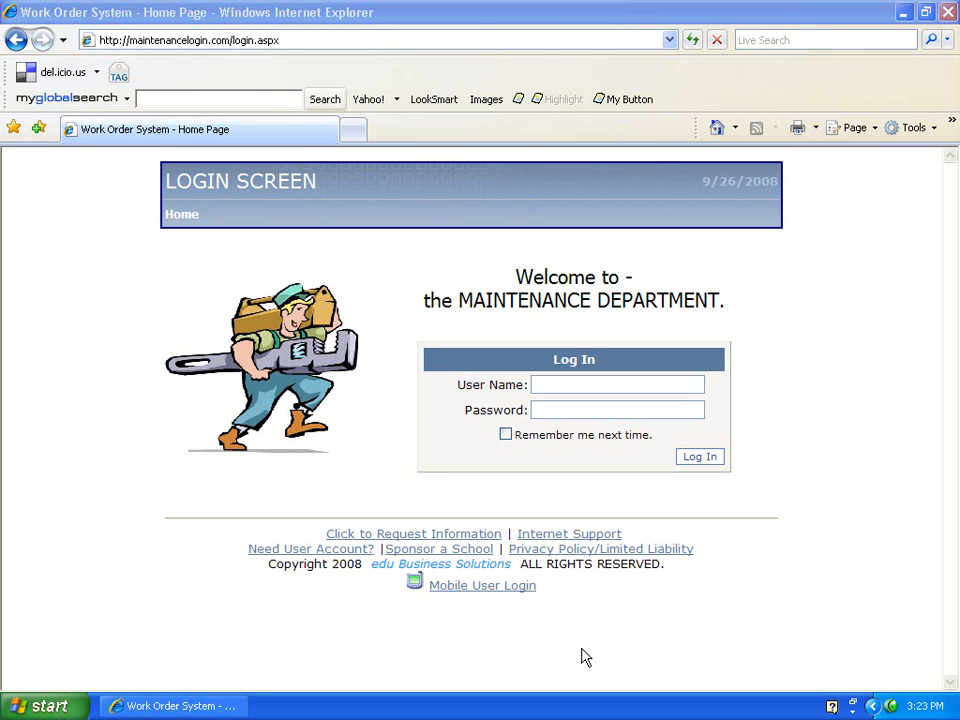
# - Log in to the work order system with the user name admin and the account password
pyautogui.click(540, 385)
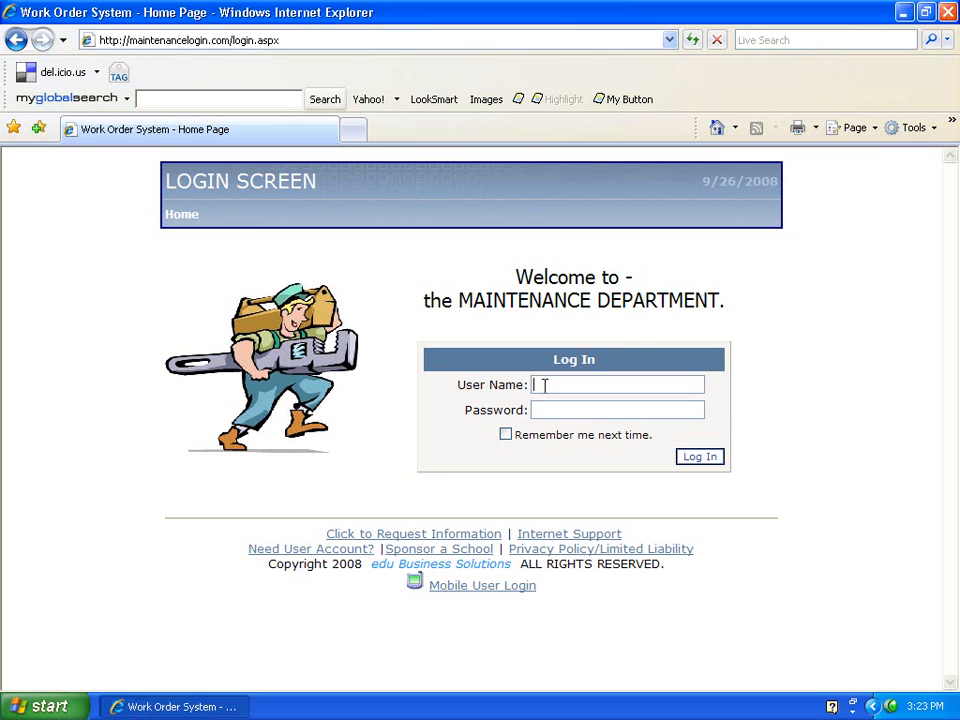
pyautogui.write('admin')
pyautogui.press('Tab')
pyautogui.write('*********')
pyautogui.press('Return')
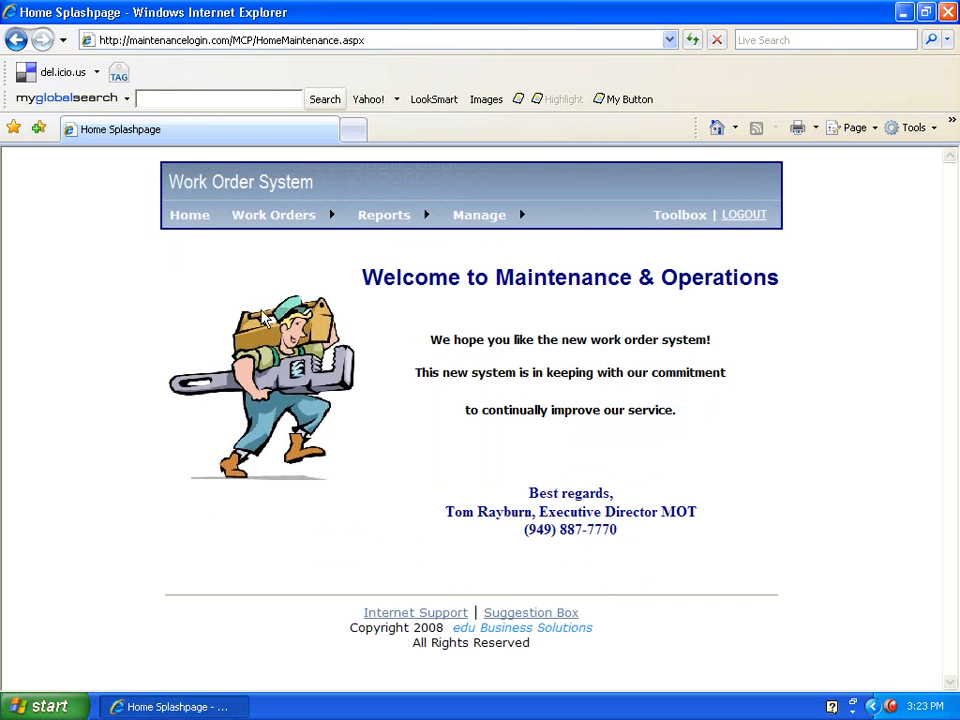
# - Go to the receive orders list and open the Hurlbert High work order for the blinking light in Room 414
pyautogui.moveTo(276, 215)
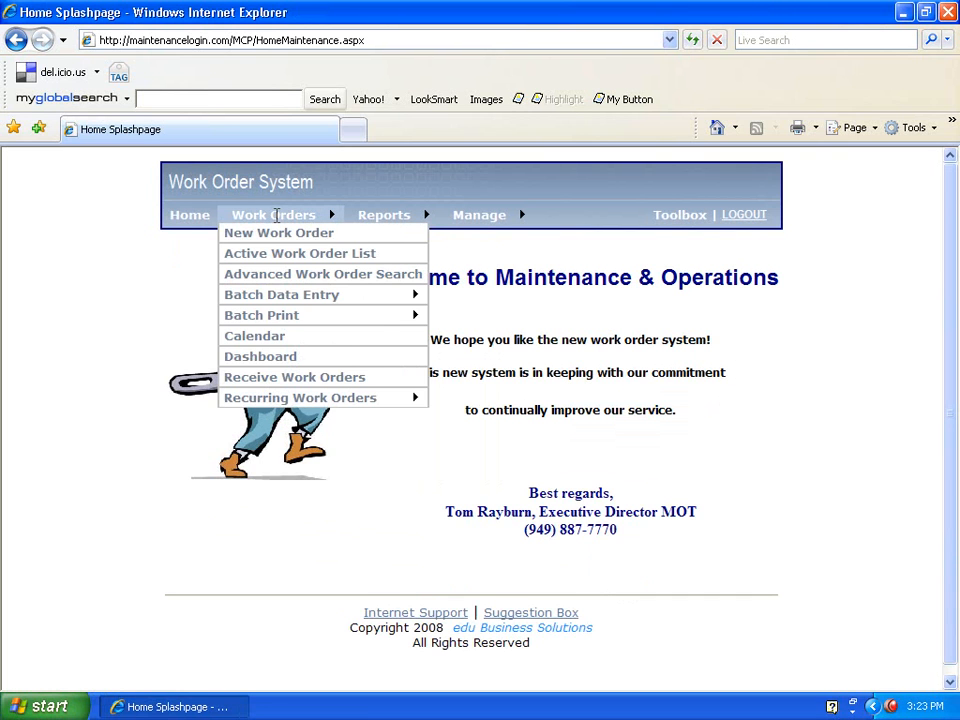
pyautogui.moveTo(378, 215)
pyautogui.click(271, 383)
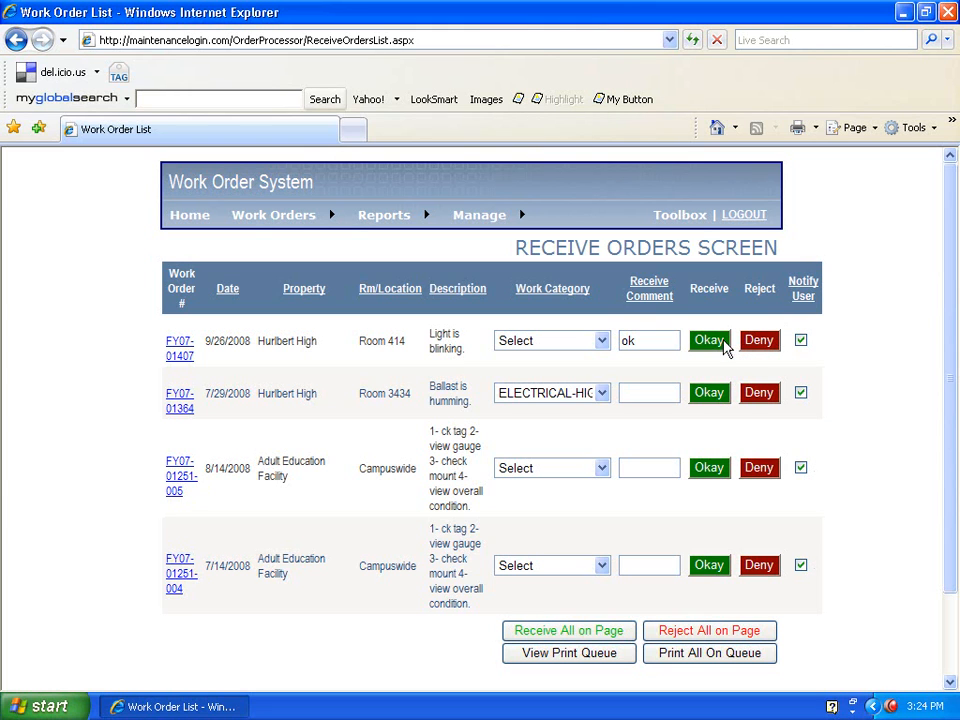
pyautogui.click(180, 358)
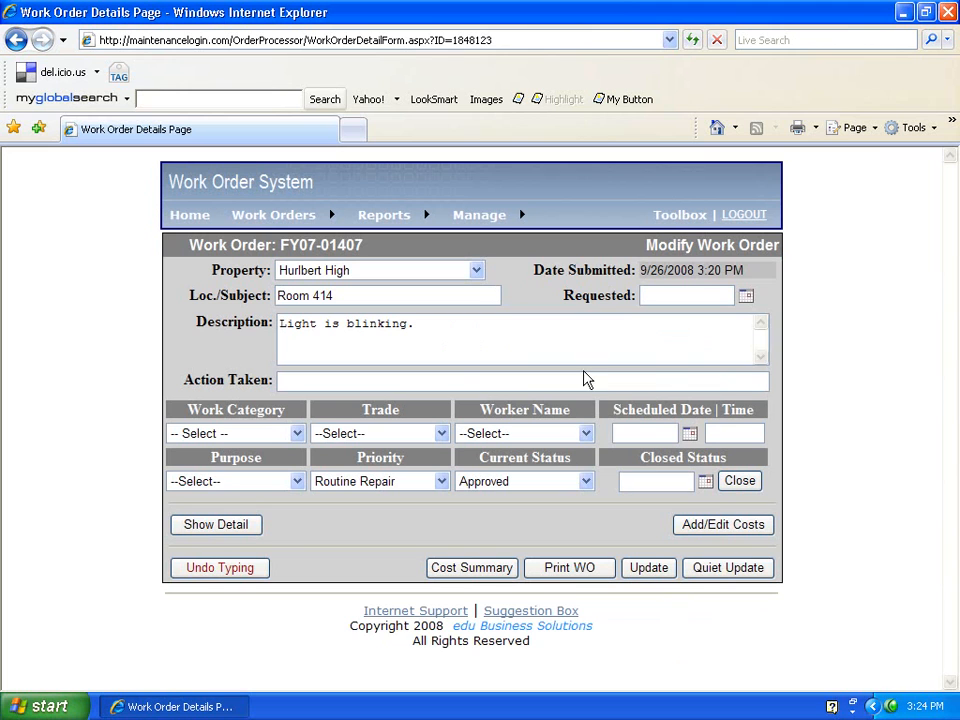
# - Schedule the work order for 09/30/2008 at 10:00 am and save it with a quiet update
pyautogui.click(636, 432)
pyautogui.click(689, 433)
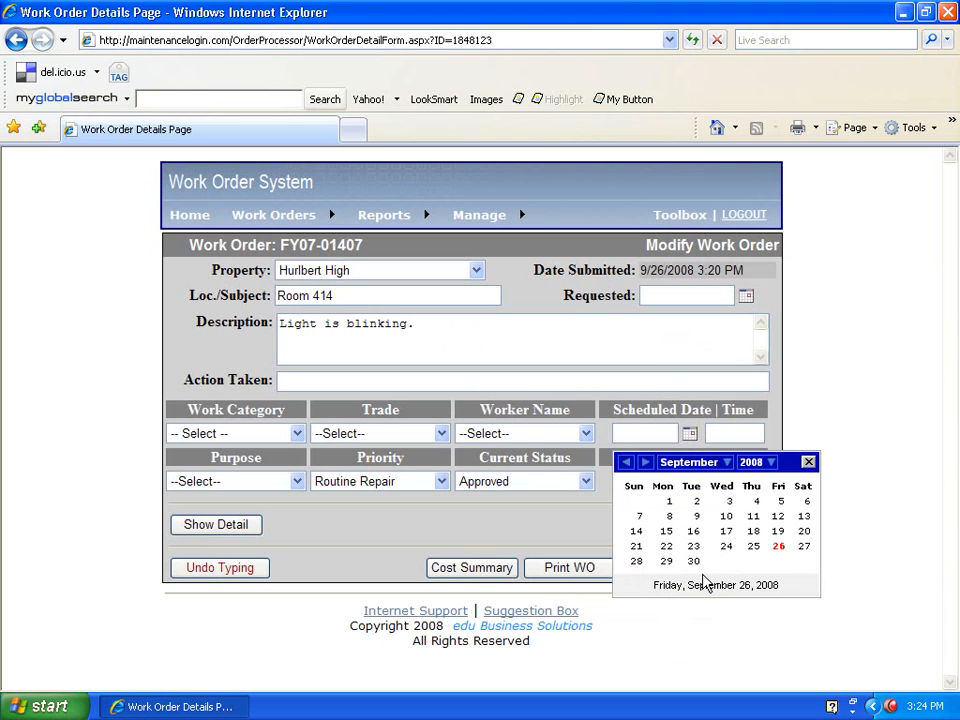
pyautogui.click(693, 562)
pyautogui.click(745, 433)
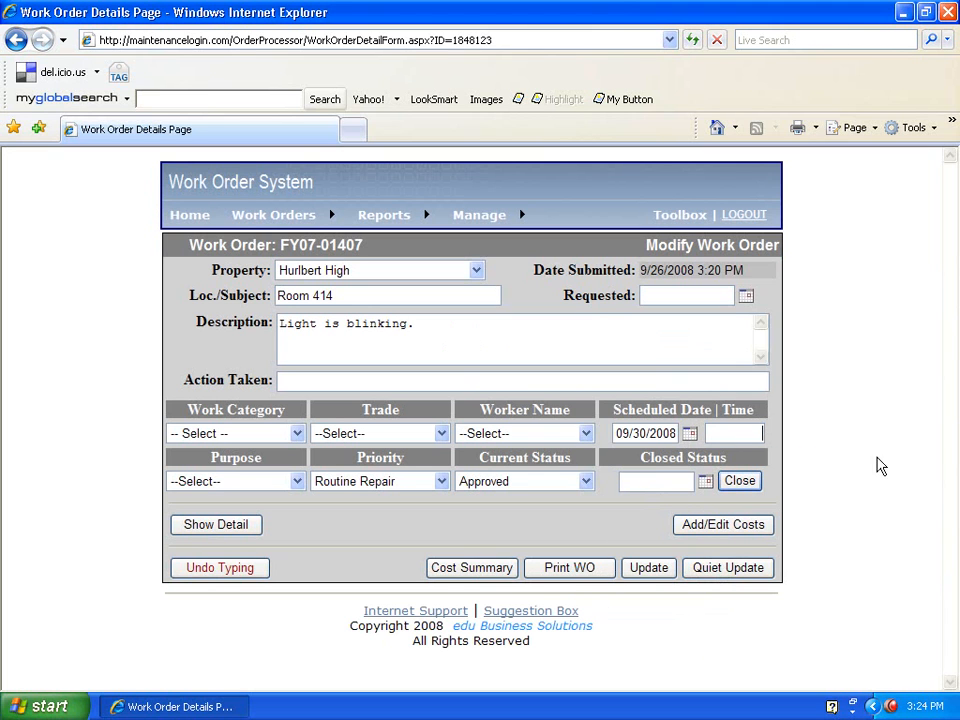
pyautogui.write('10:00 am')
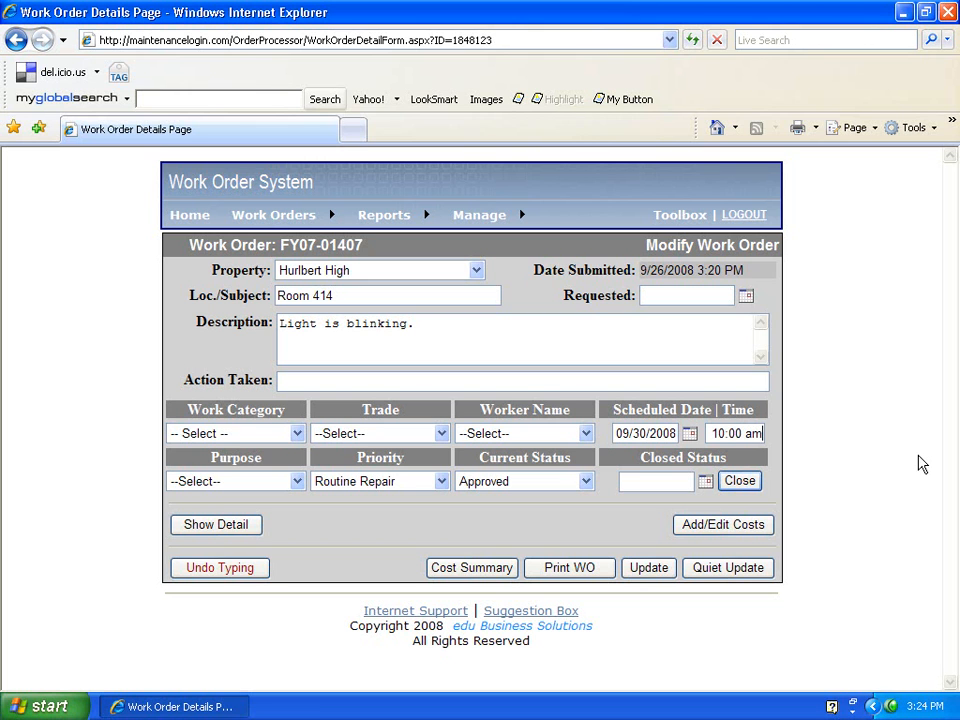
pyautogui.press('Tab')
pyautogui.click(740, 570)
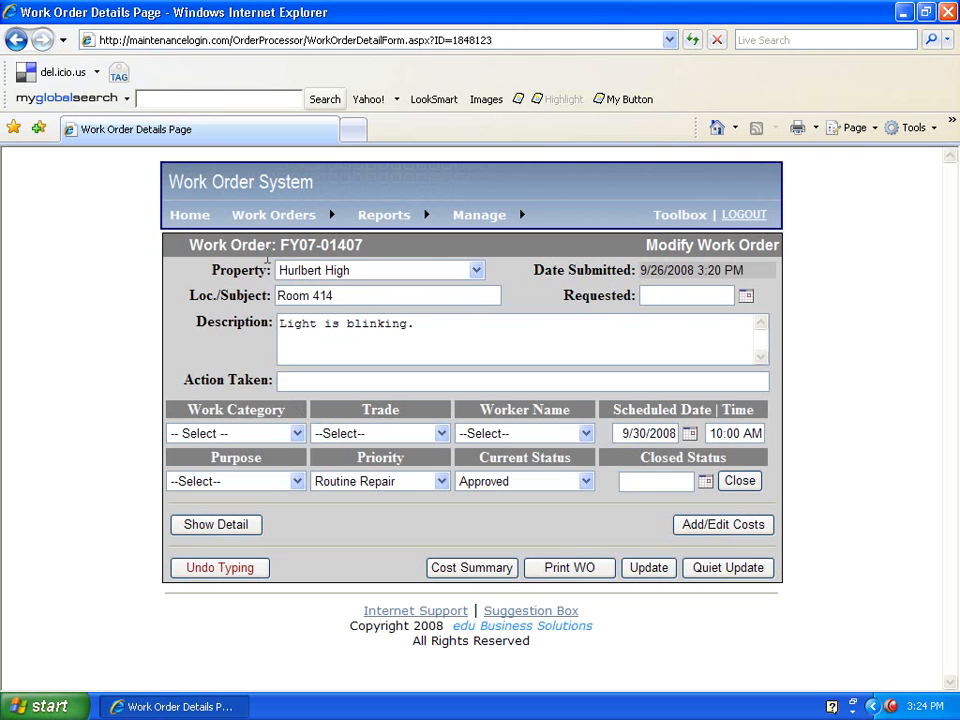
# - Open the work order calendar and examine its filter choices for order type, property and employee
pyautogui.moveTo(281, 218)
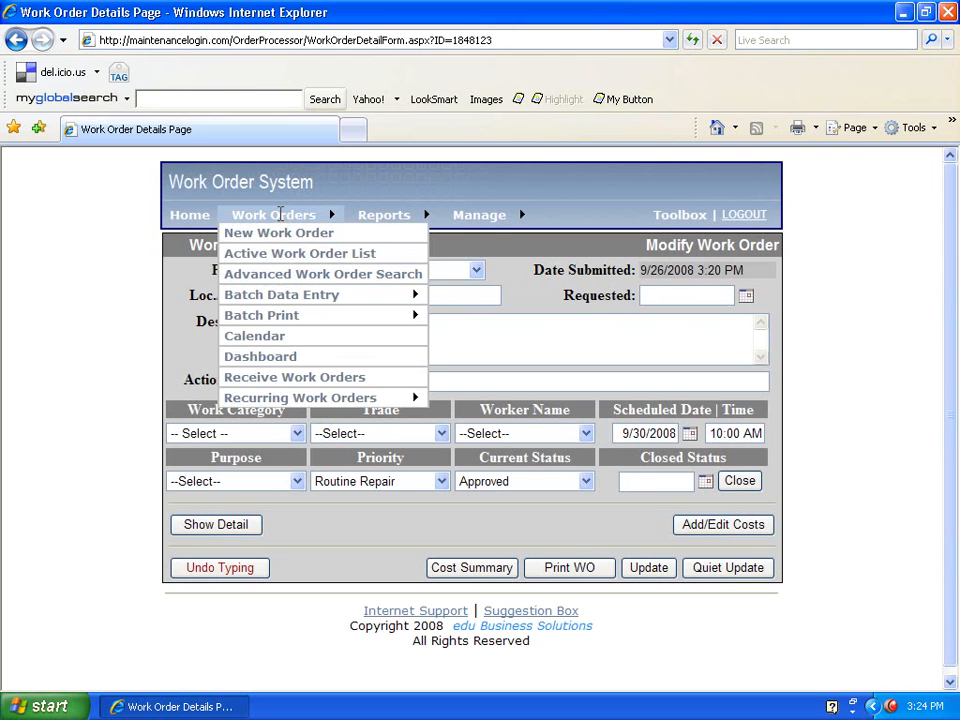
pyautogui.click(257, 336)
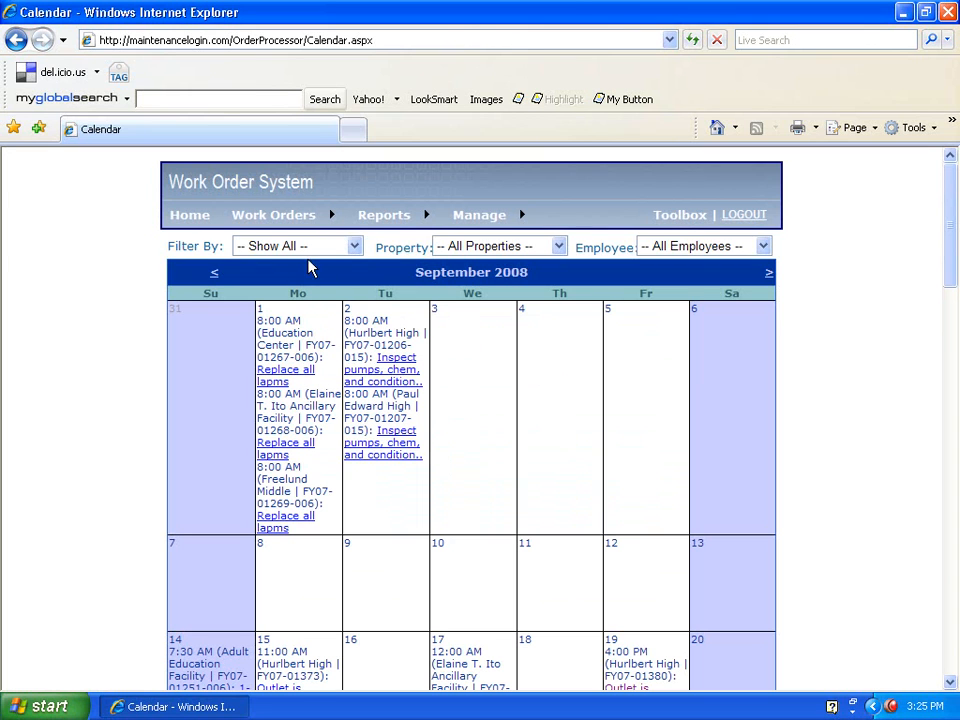
pyautogui.click(354, 246)
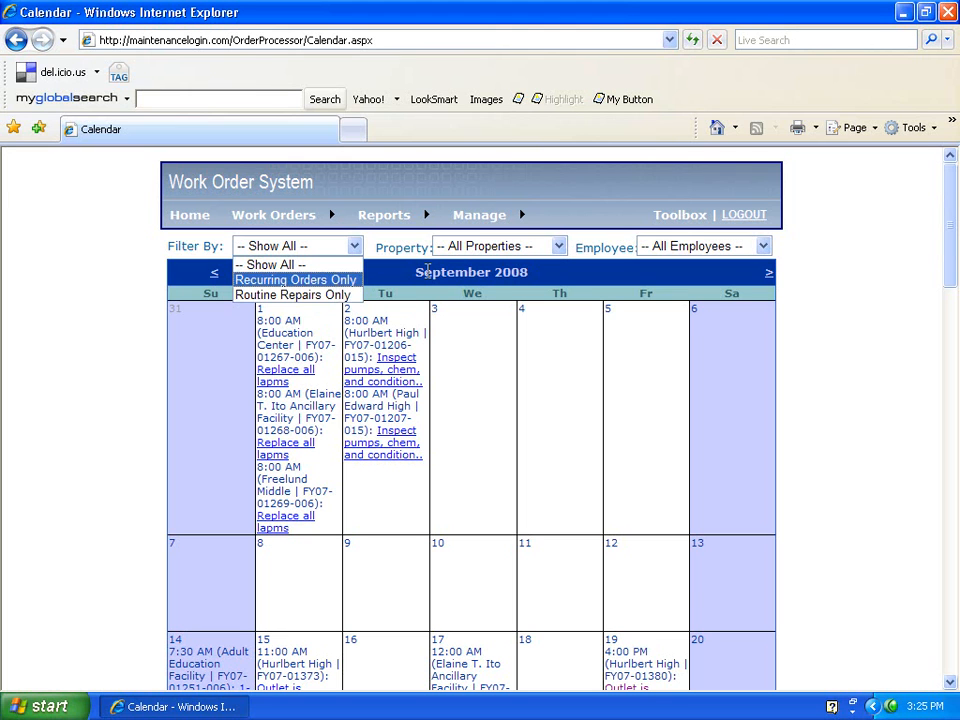
pyautogui.click(560, 276)
pyautogui.click(558, 246)
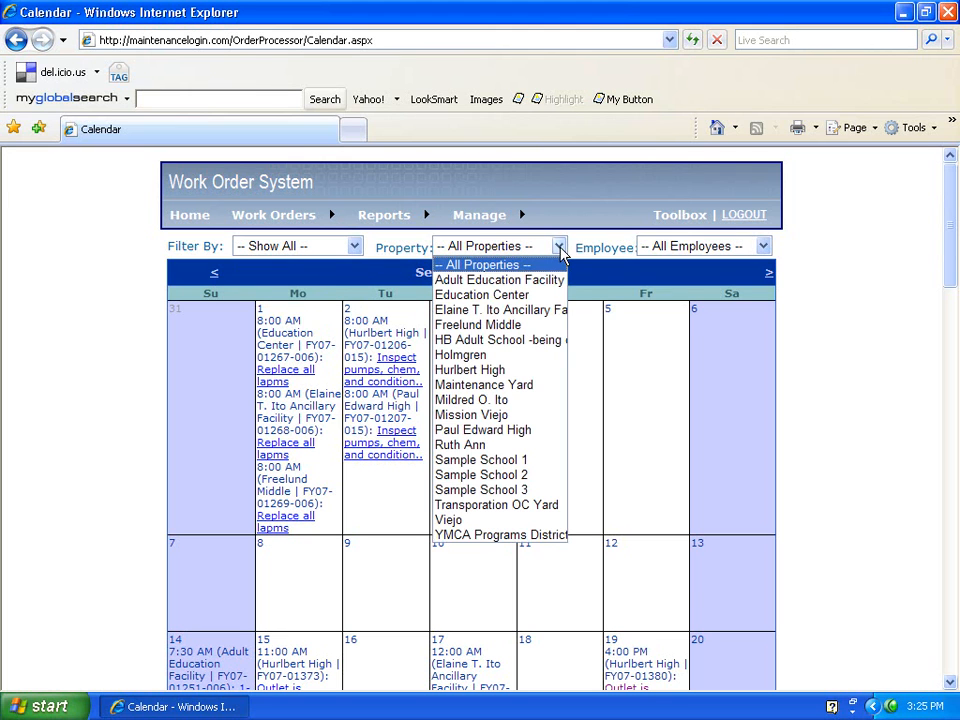
pyautogui.click(761, 244)
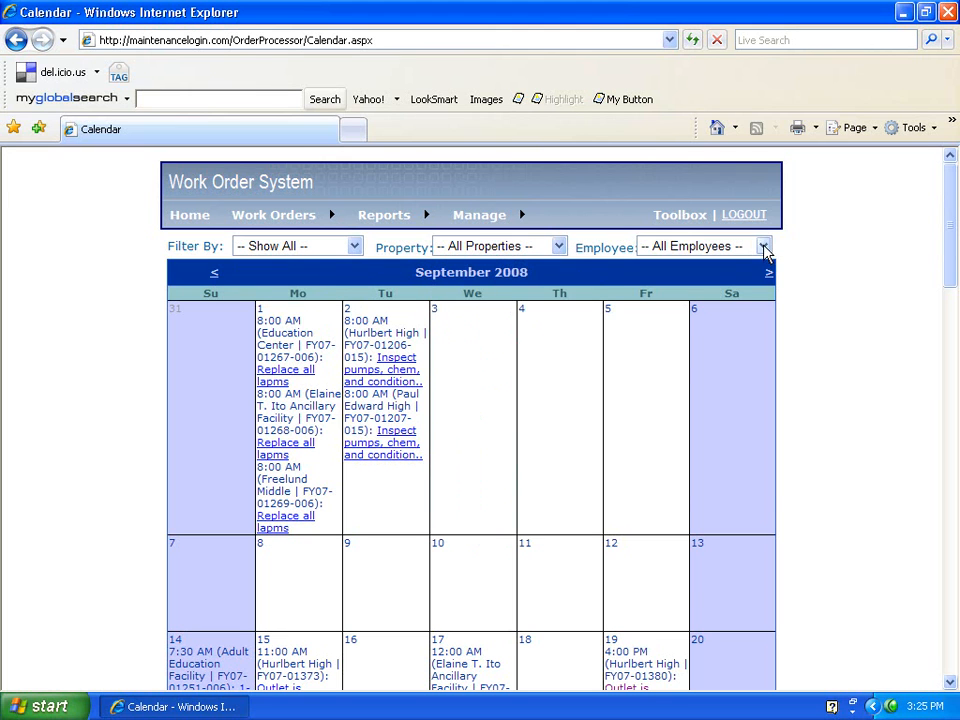
pyautogui.click(763, 246)
pyautogui.click(806, 252)
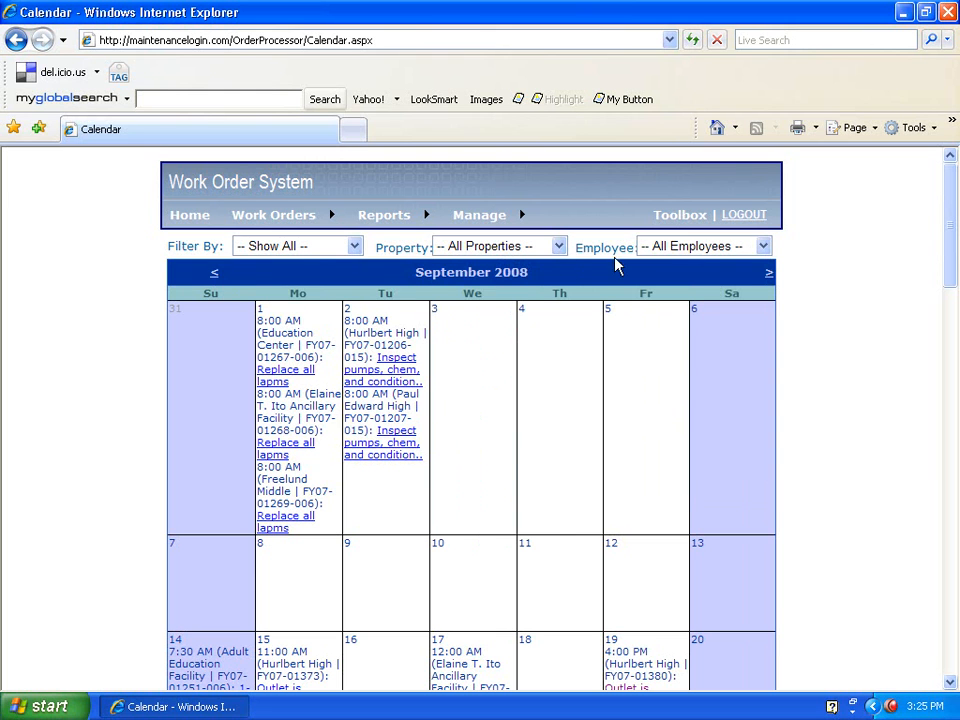
# - Filter the calendar to Hurlbert High and open the blinking light work order scheduled for September 30
pyautogui.click(562, 249)
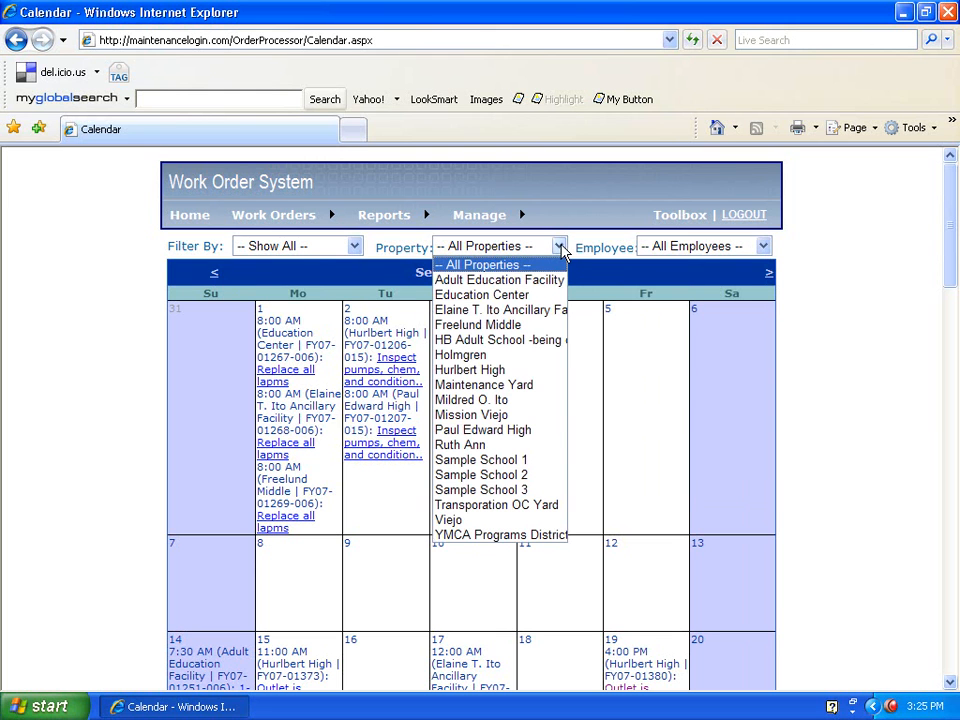
pyautogui.click(519, 371)
pyautogui.scroll(-3, 855, 407)
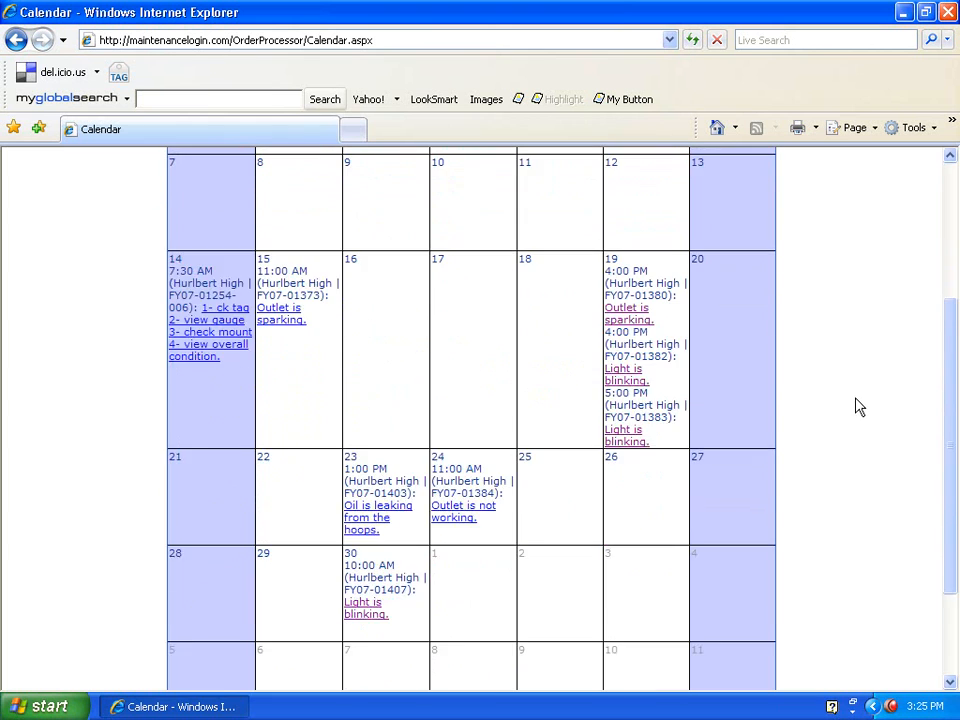
pyautogui.scroll(-3, 858, 407)
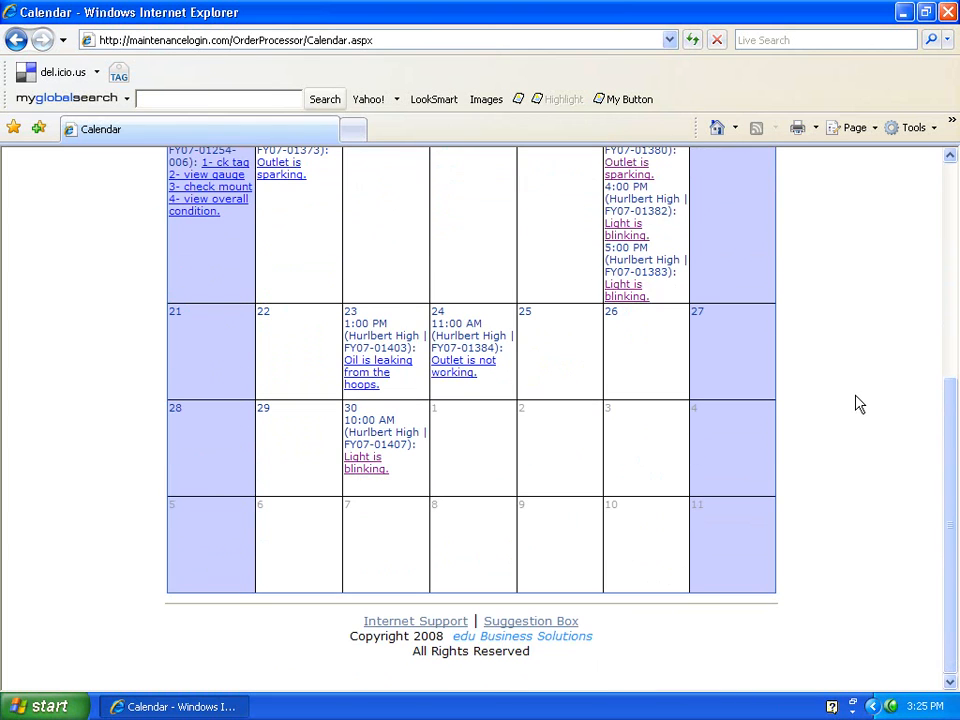
pyautogui.click(364, 470)
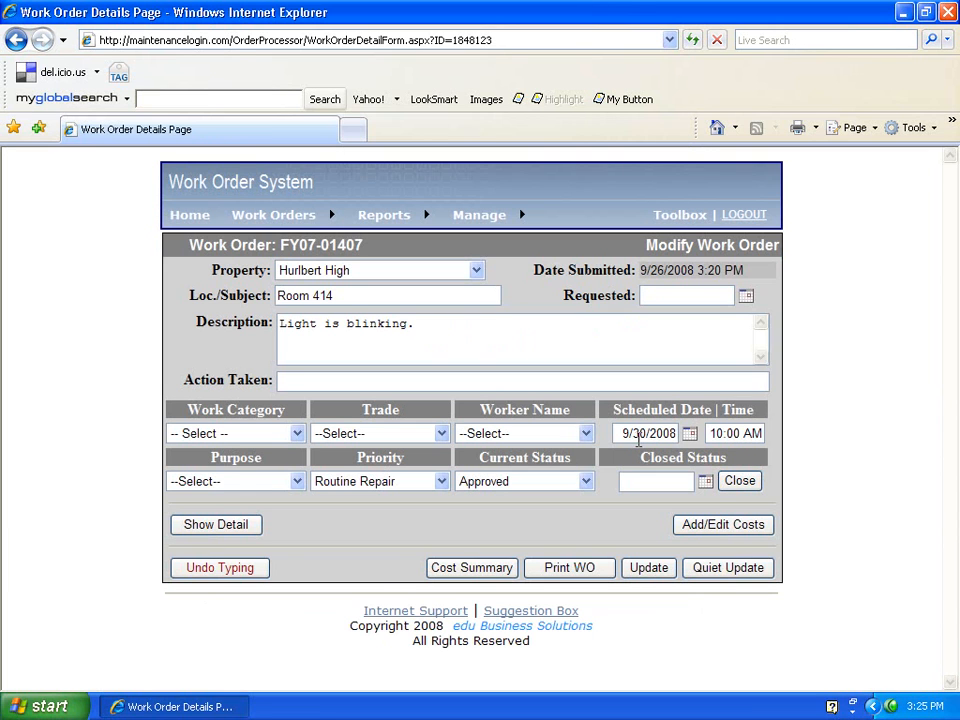
# - Return to the receive orders list, assign the Electrical Request category to the Room 414 work order and receive it
pyautogui.moveTo(272, 213)
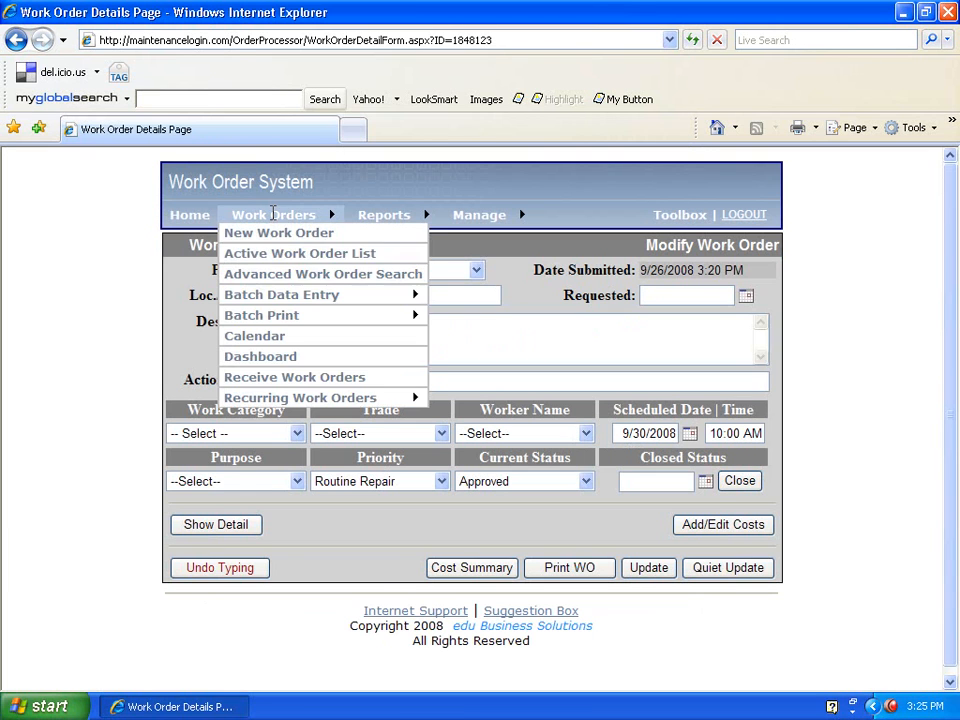
pyautogui.click(310, 378)
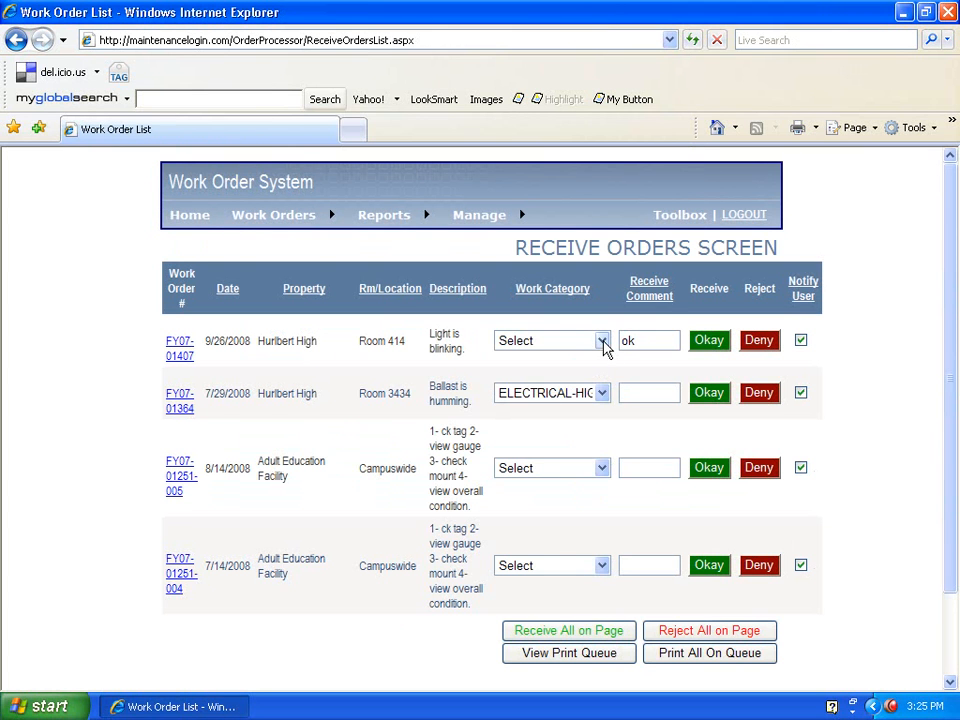
pyautogui.click(603, 342)
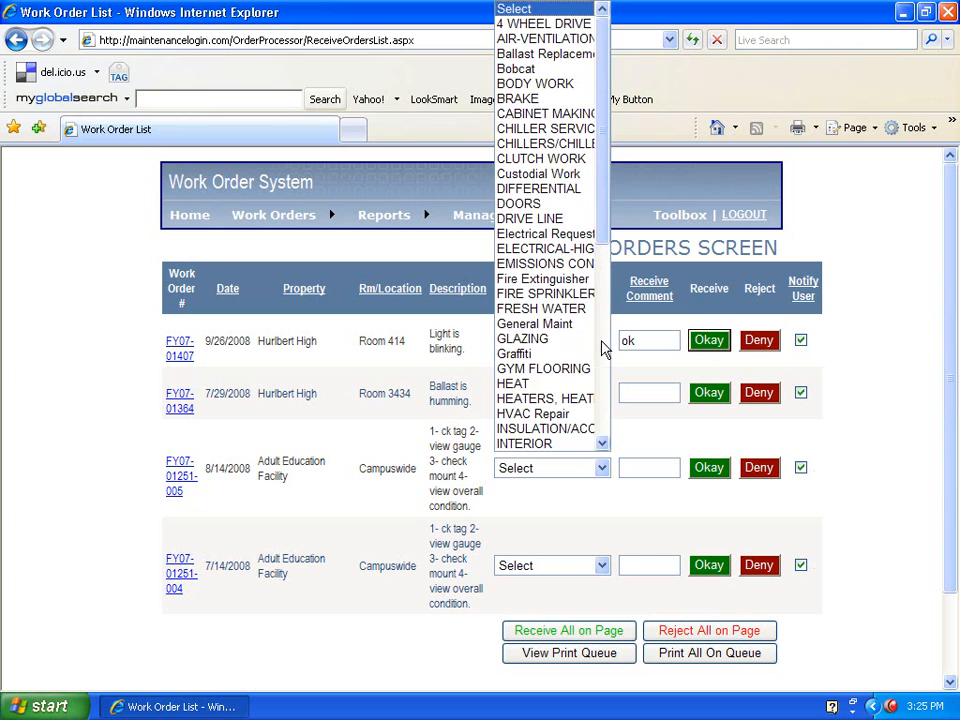
pyautogui.click(566, 236)
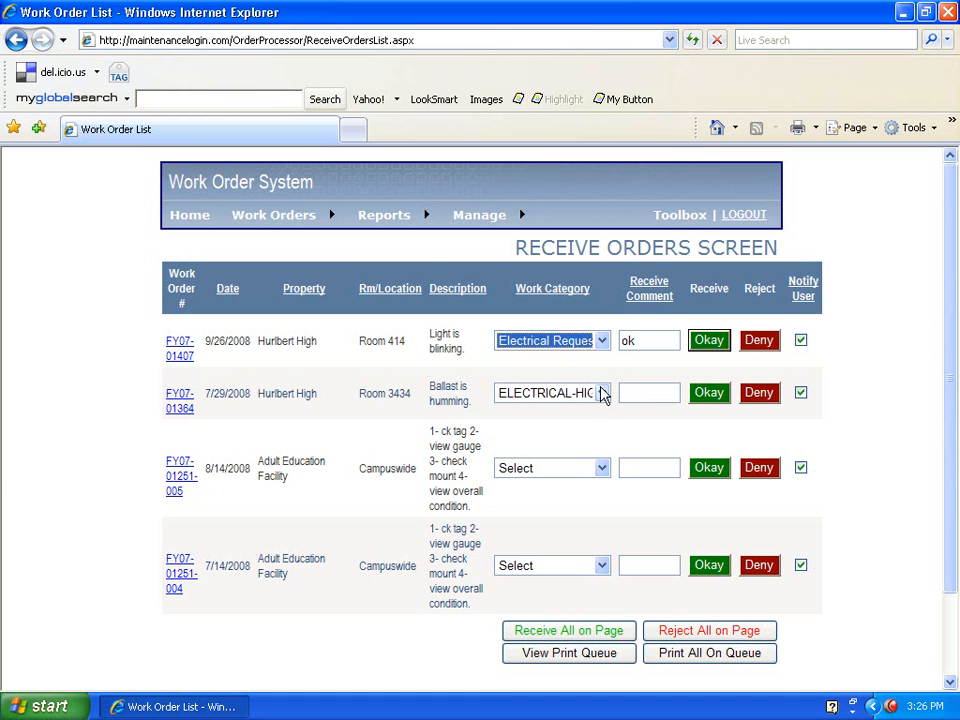
pyautogui.click(707, 342)
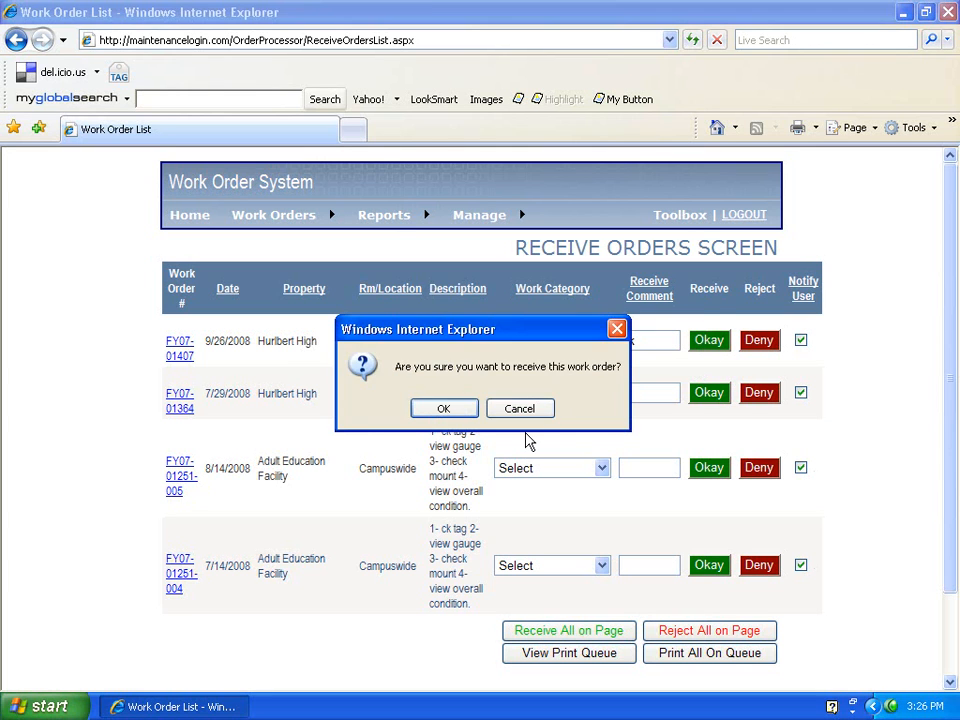
pyautogui.click(445, 409)
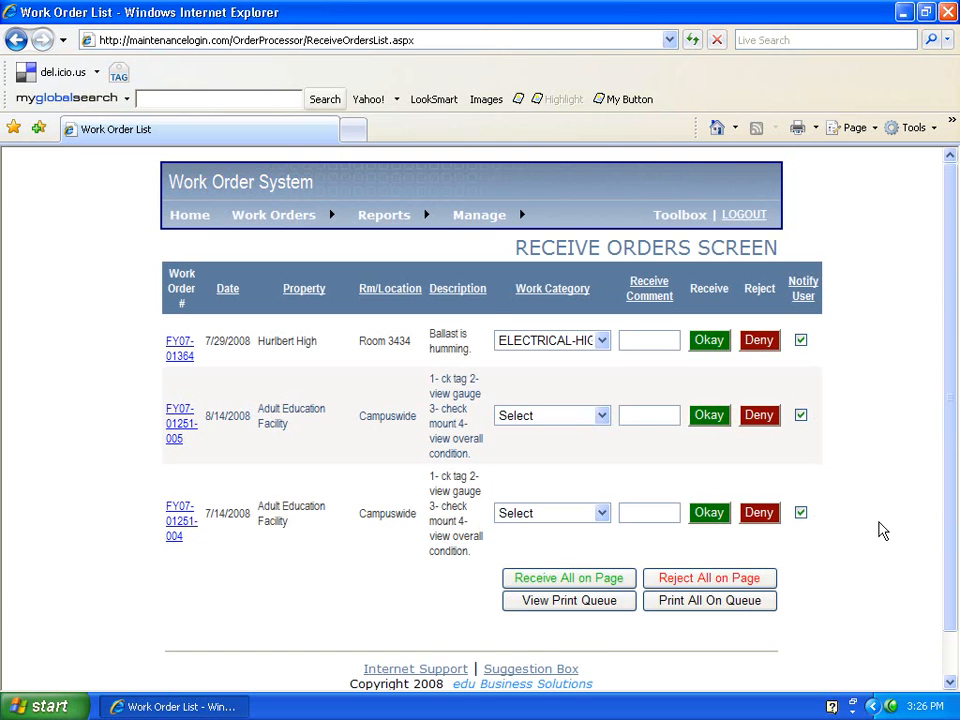
# - Receive all remaining work orders on the page at once and confirm
pyautogui.scroll(-1, 879, 530)
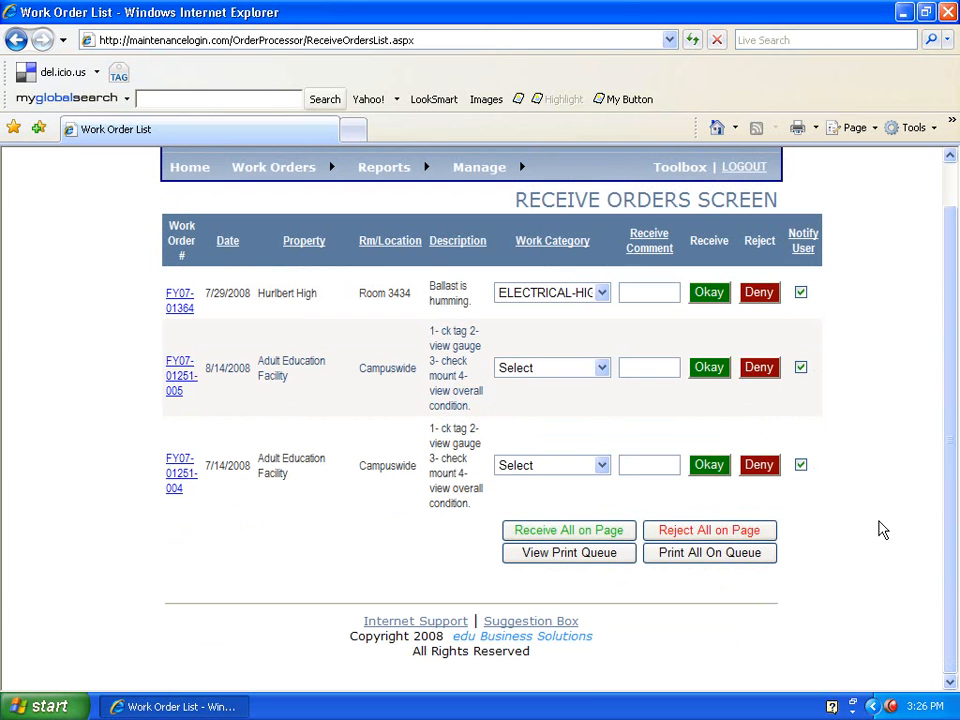
pyautogui.click(591, 538)
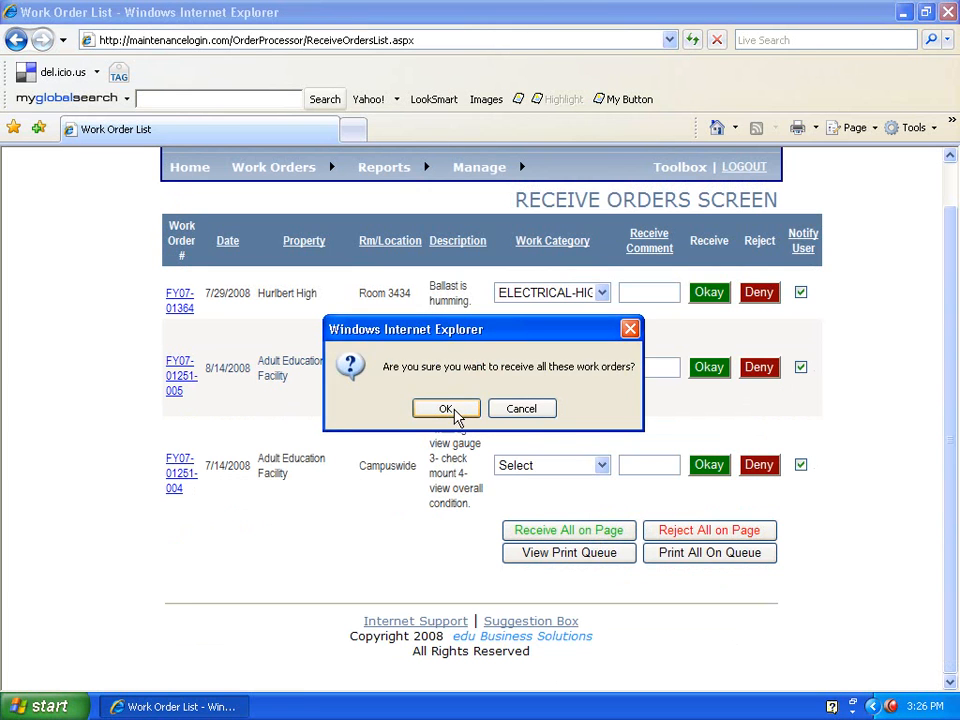
pyautogui.click(446, 410)
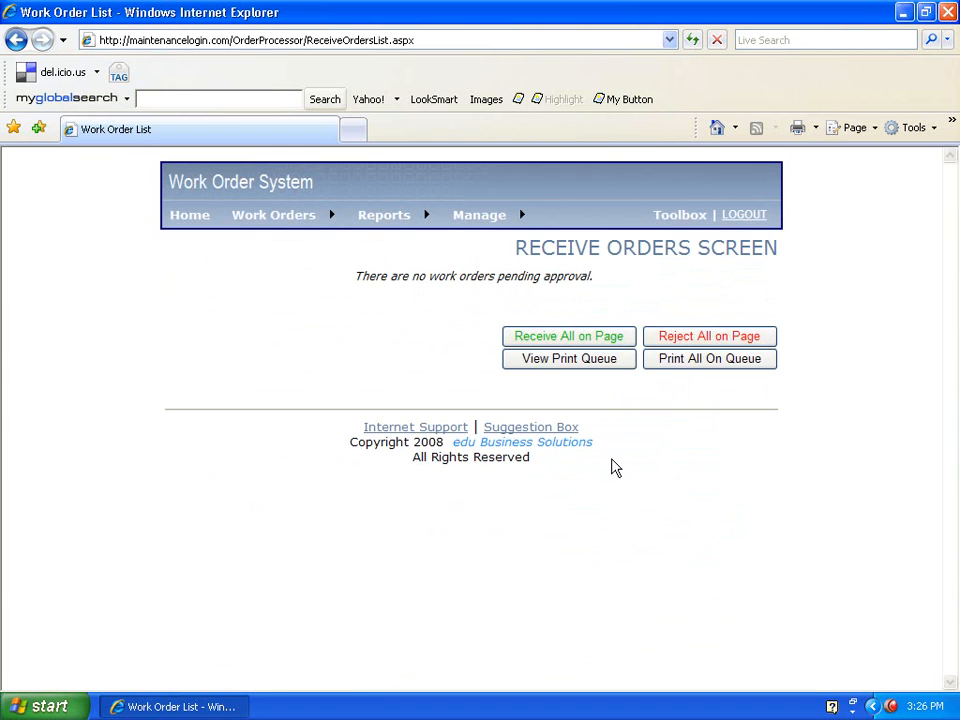
# - Generate the printable forms for all work orders in the print queue and open their print preview
pyautogui.click(567, 369)
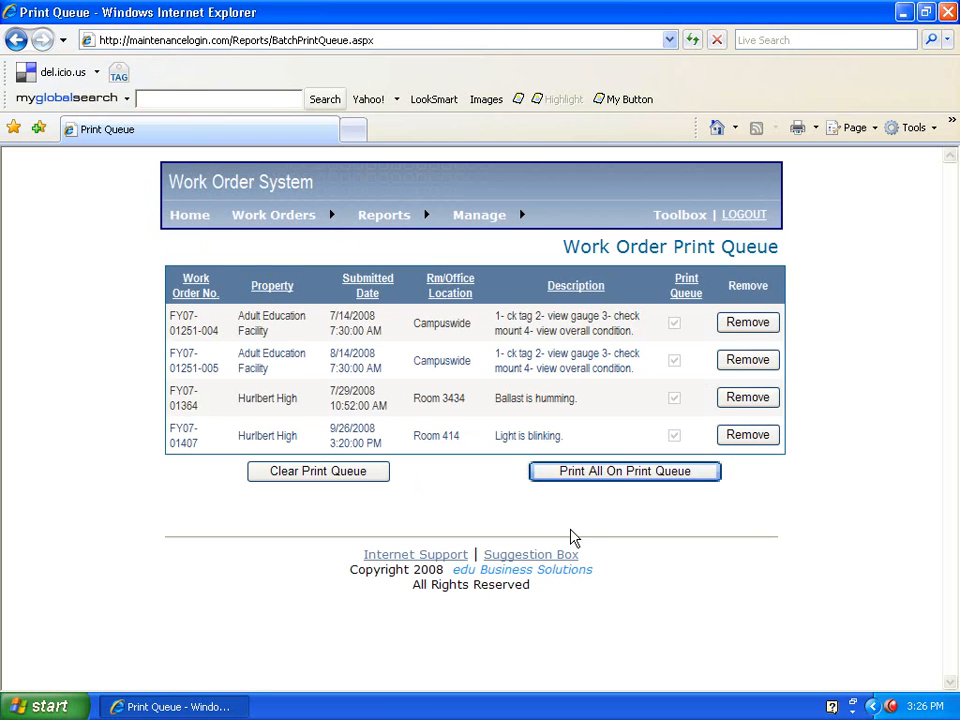
pyautogui.click(607, 479)
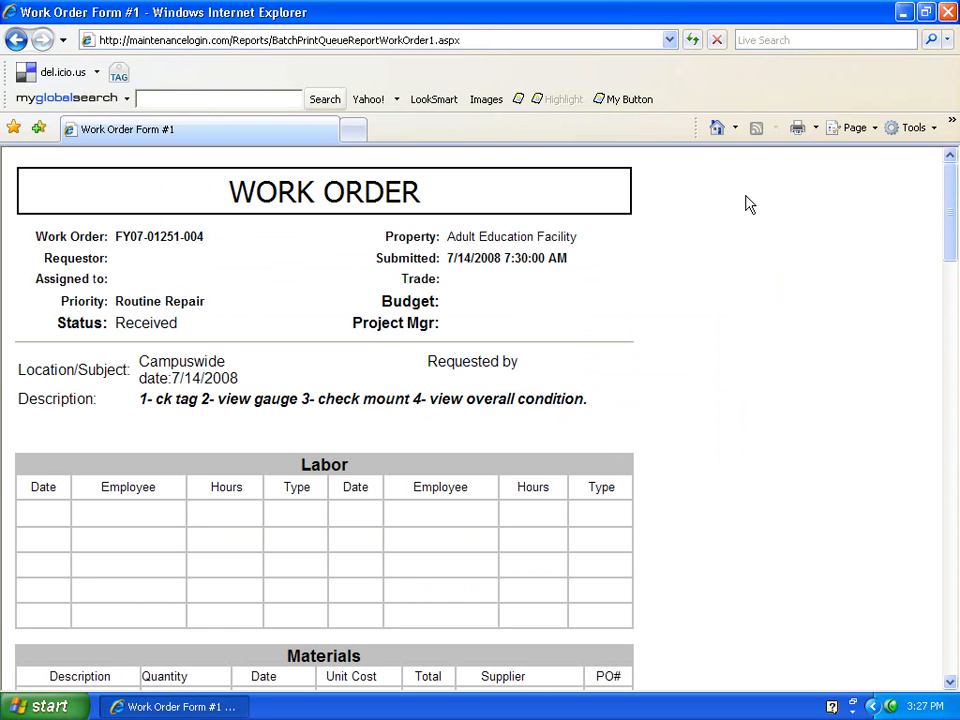
pyautogui.click(815, 128)
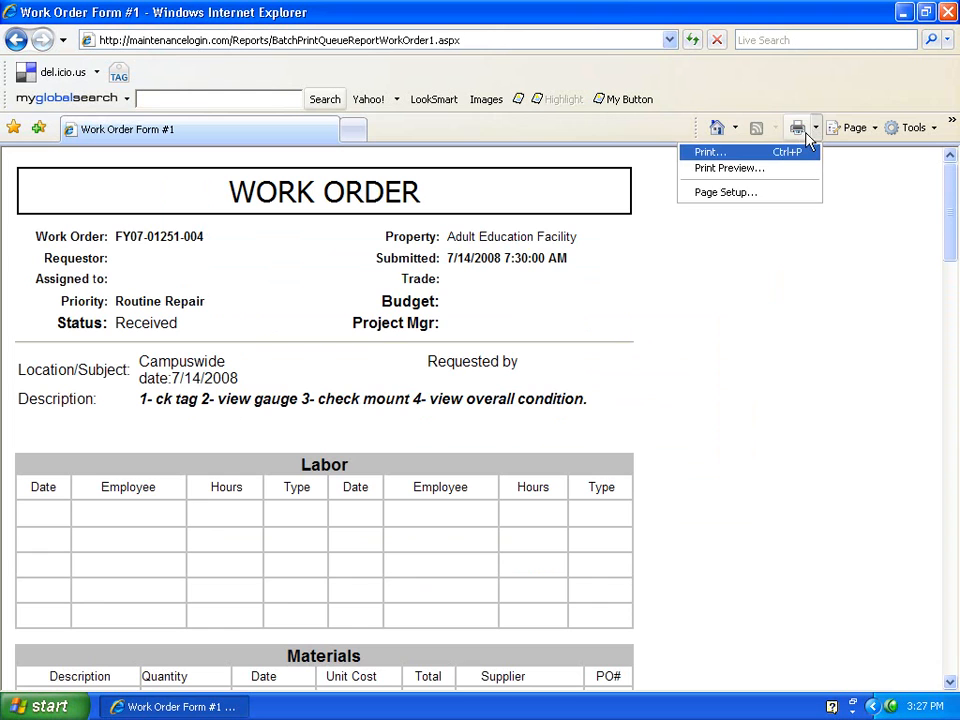
pyautogui.click(773, 172)
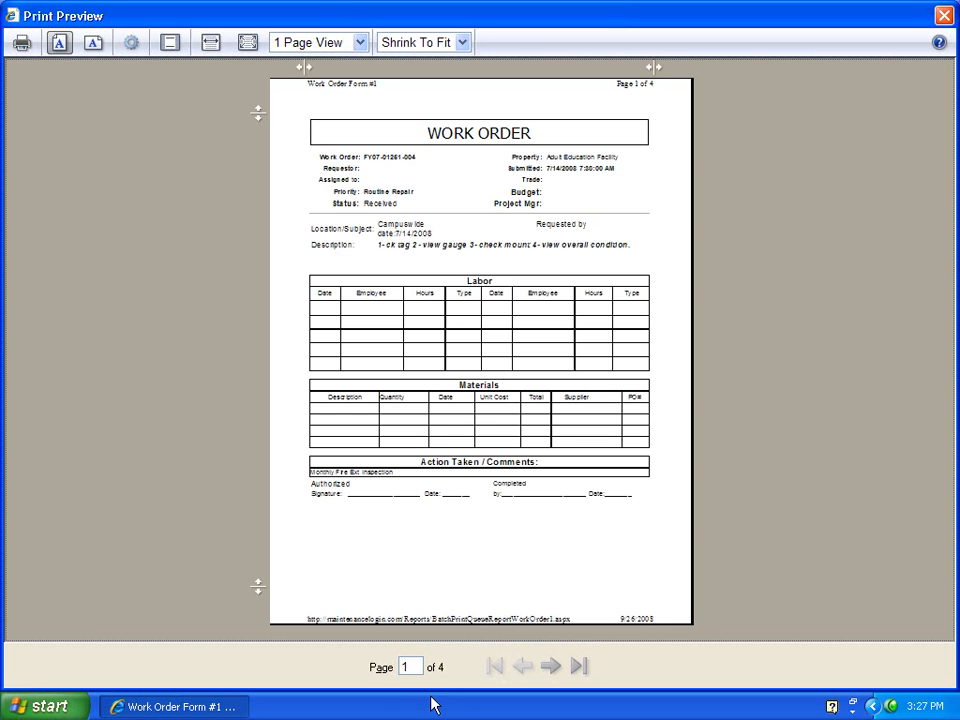
# - Page through the previewed work order forms up to page 4 and close the preview
pyautogui.click(551, 667)
pyautogui.click(551, 667)
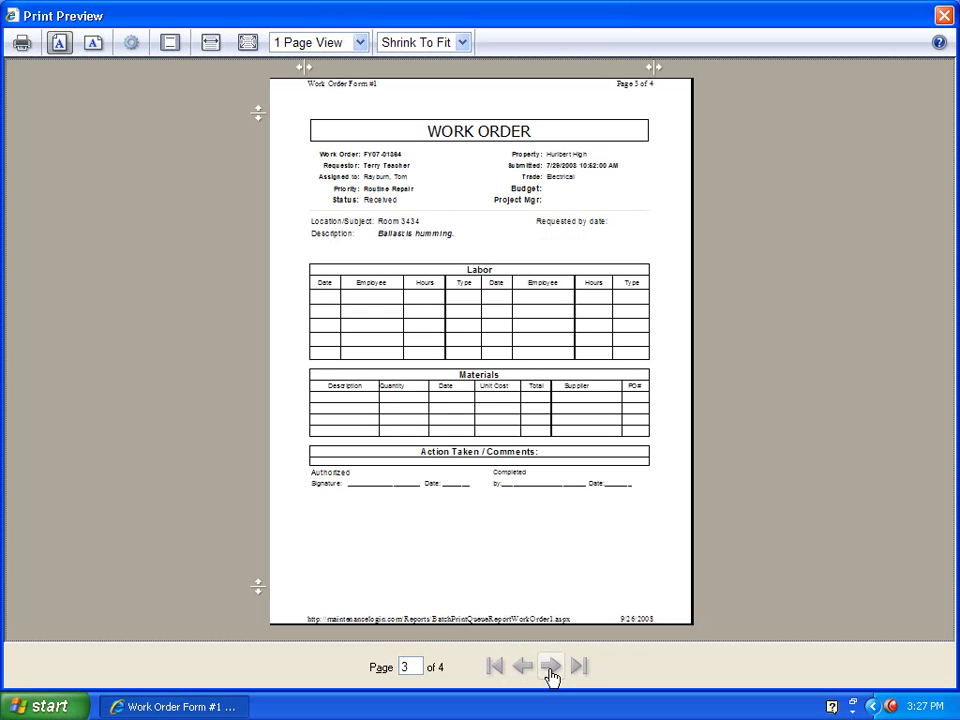
pyautogui.click(550, 668)
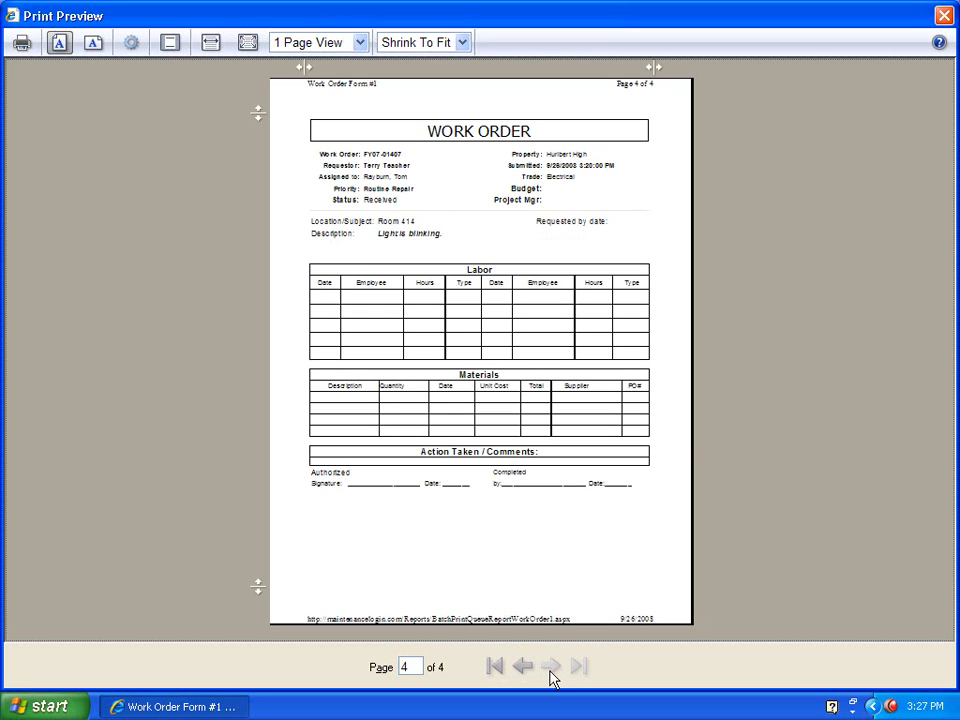
pyautogui.click(944, 15)
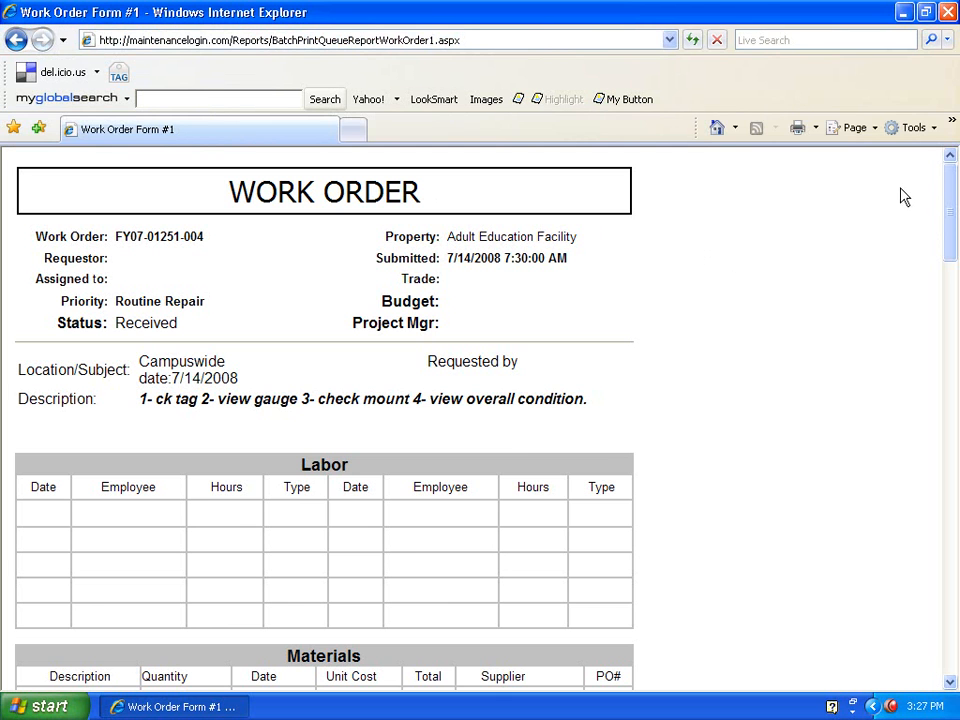
# - Return to the work order print queue, clear all work orders from it and confirm
pyautogui.click(15, 40)
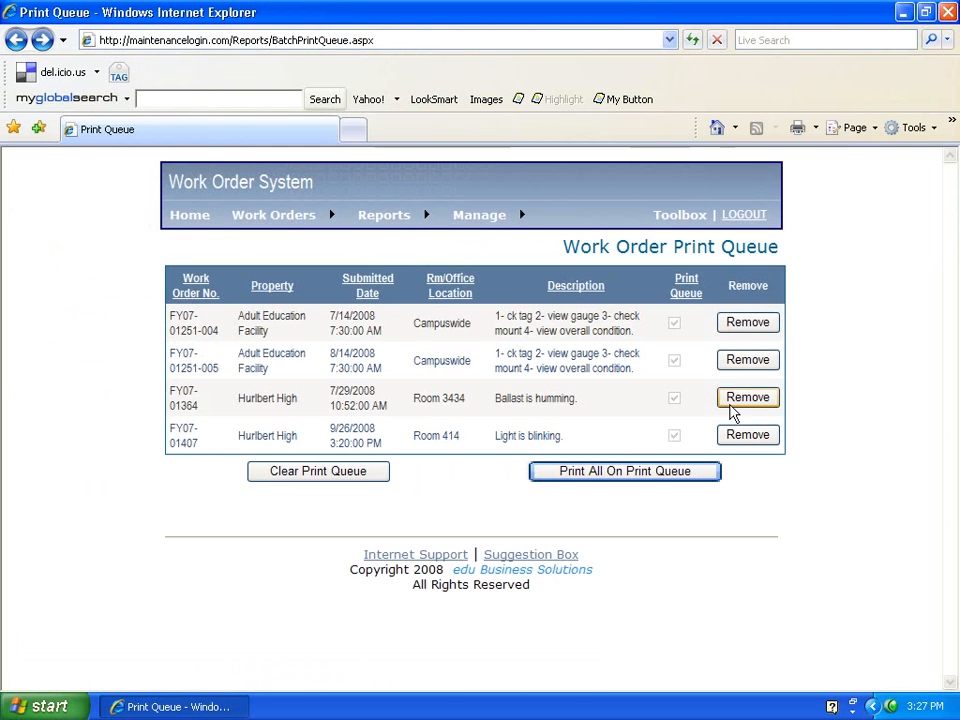
pyautogui.click(338, 478)
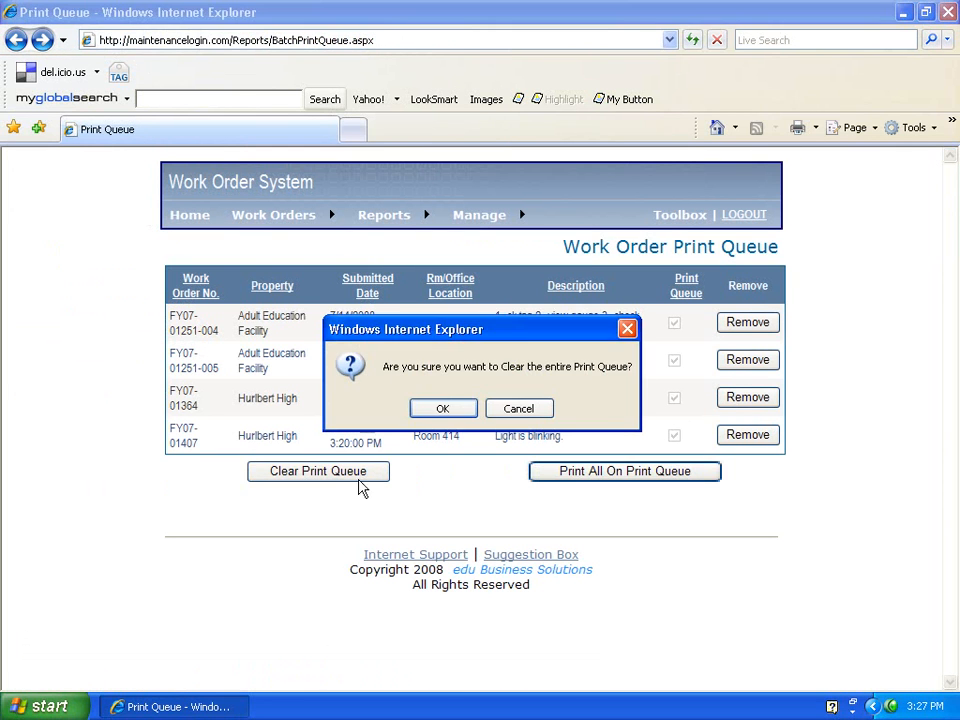
pyautogui.click(452, 413)
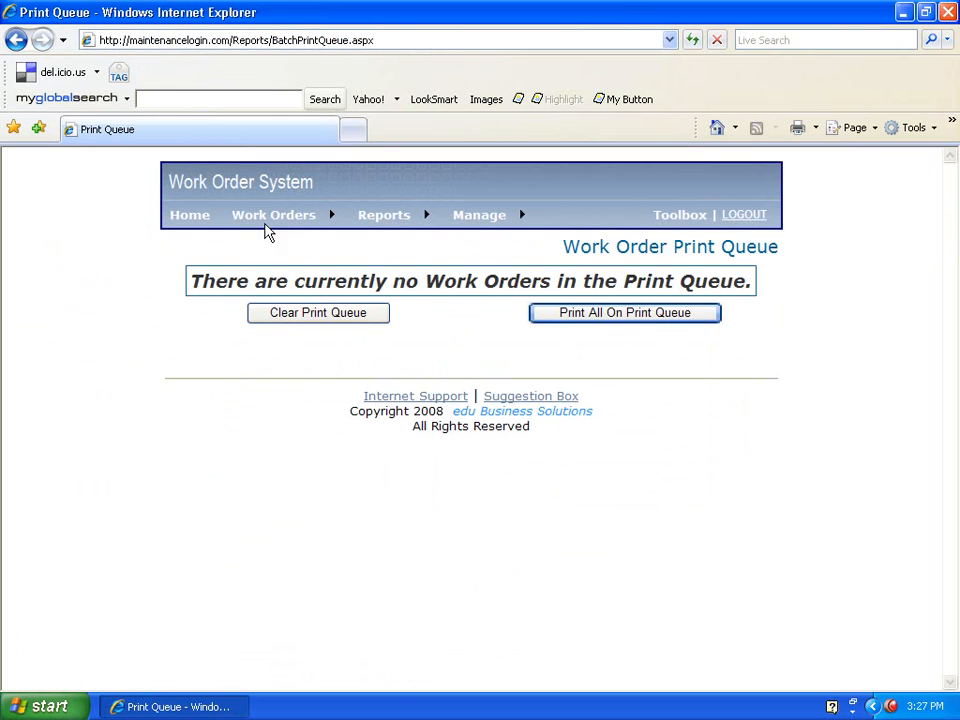
# - Go to the active work order list and open the Hurlbert High Room 414 work order about the blinking light
pyautogui.moveTo(270, 213)
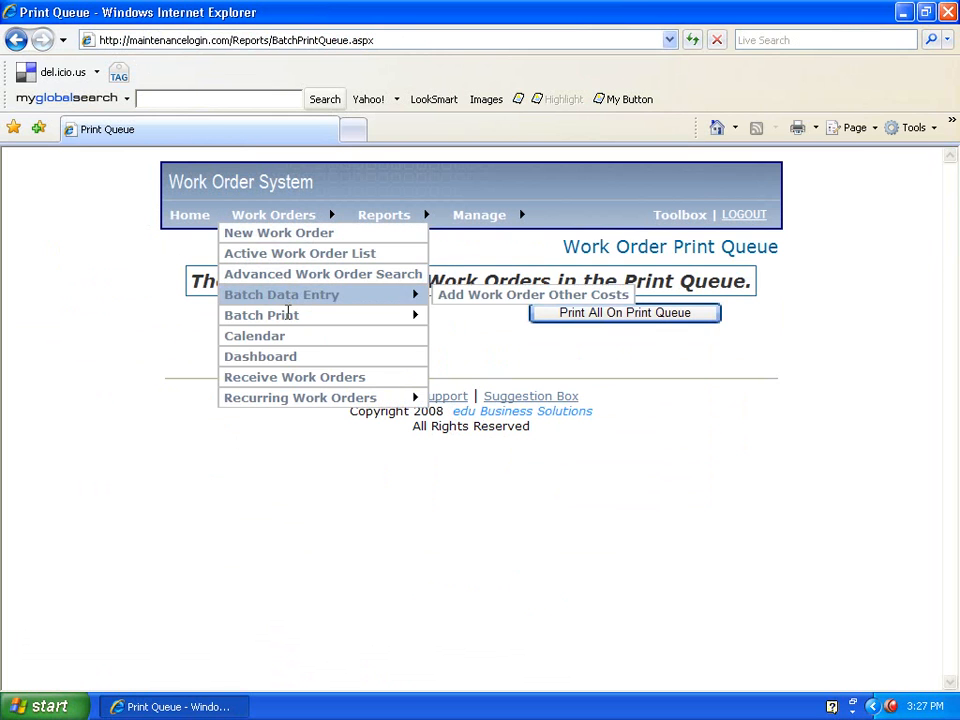
pyautogui.moveTo(288, 316)
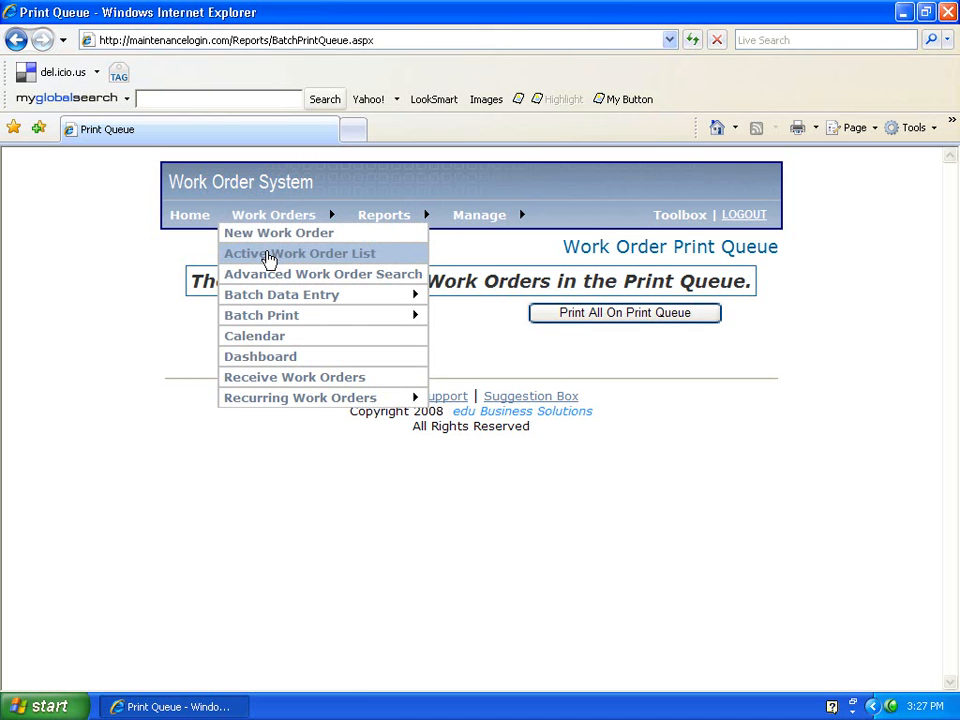
pyautogui.click(269, 256)
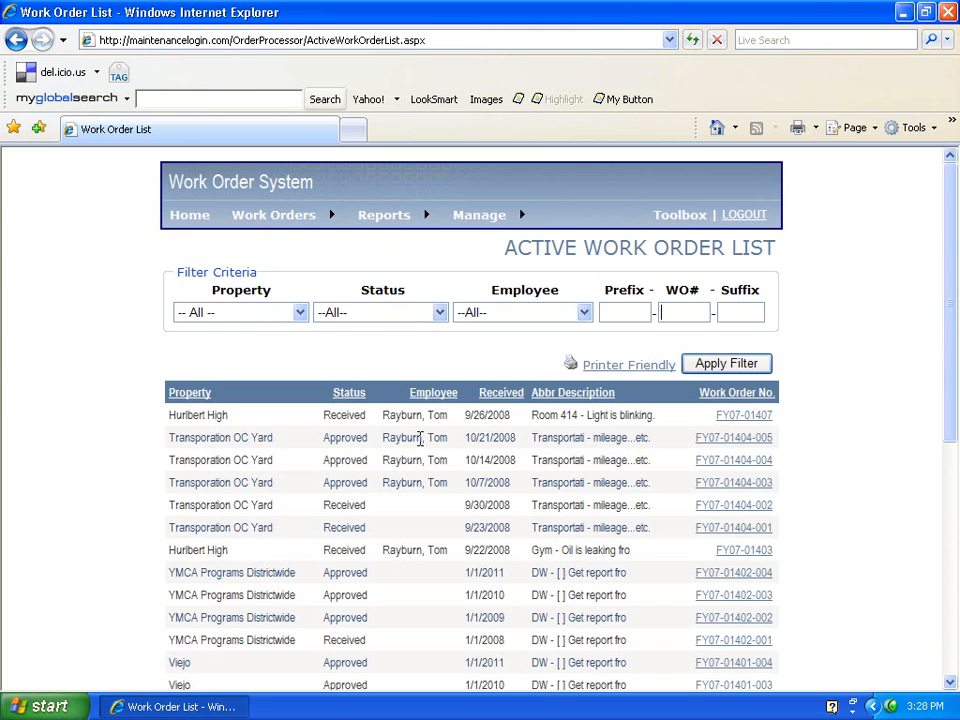
pyautogui.click(744, 416)
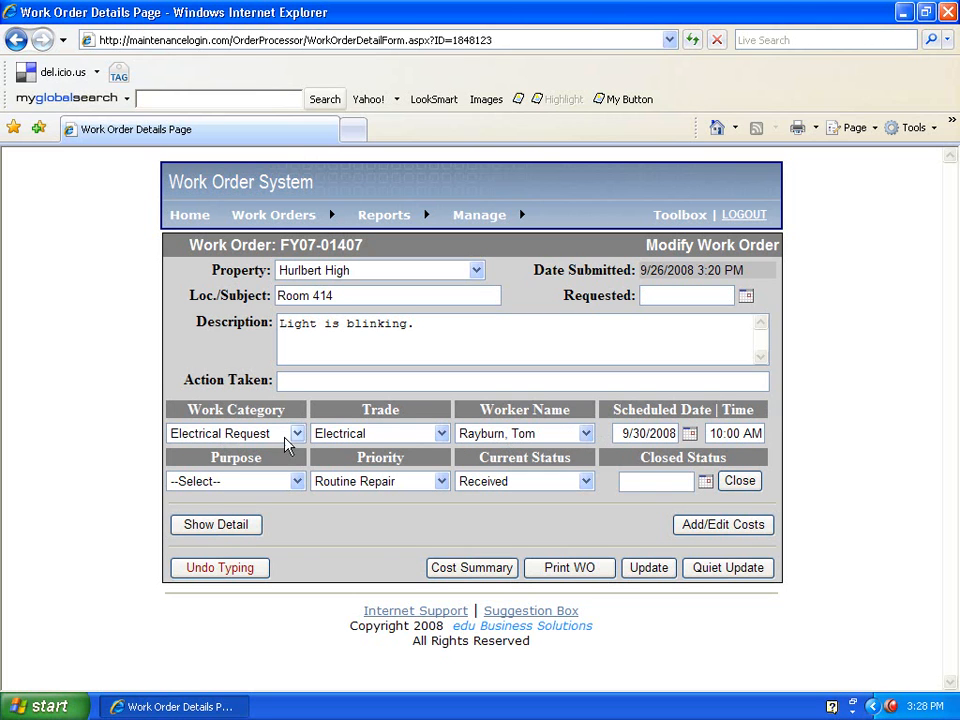
# - Show the work order's detail section and review its contact information and cost summary
pyautogui.click(237, 529)
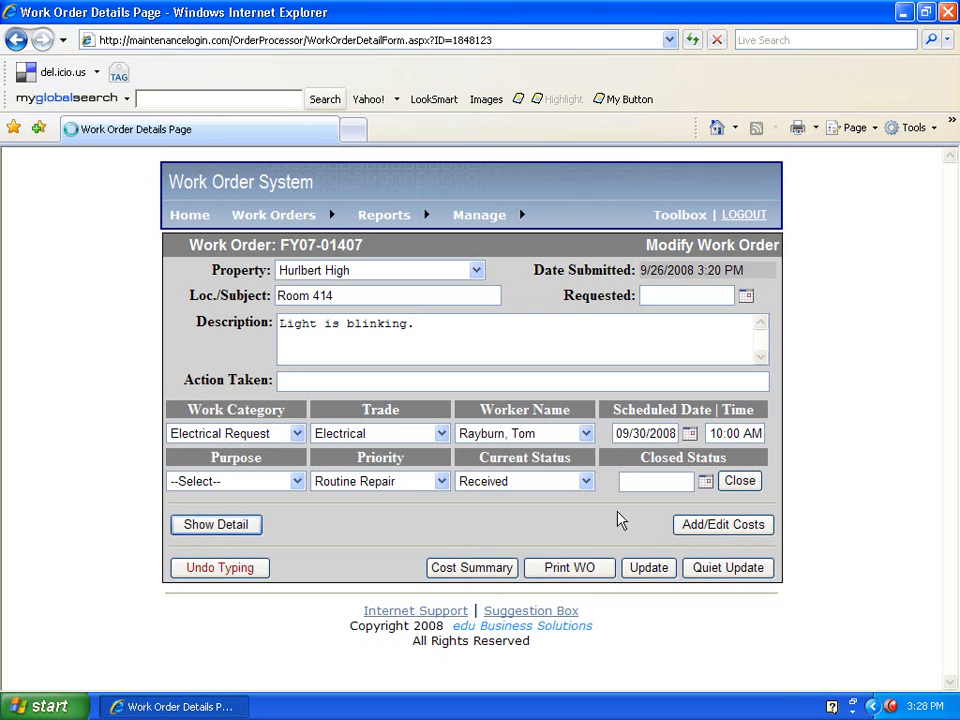
pyautogui.scroll(-5, 632, 512)
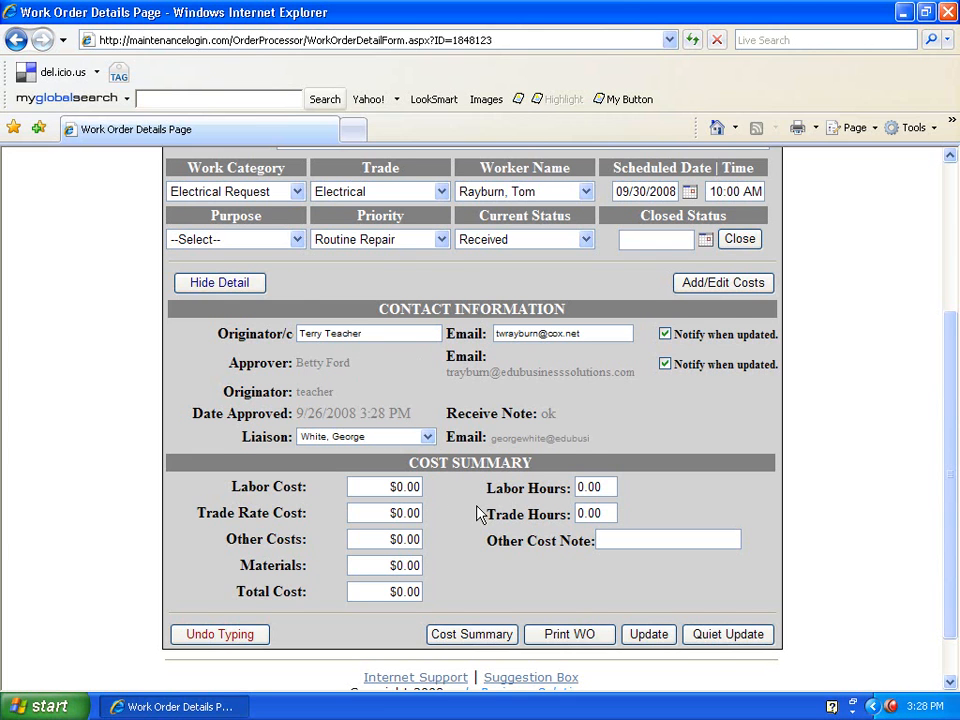
pyautogui.scroll(-1, 480, 512)
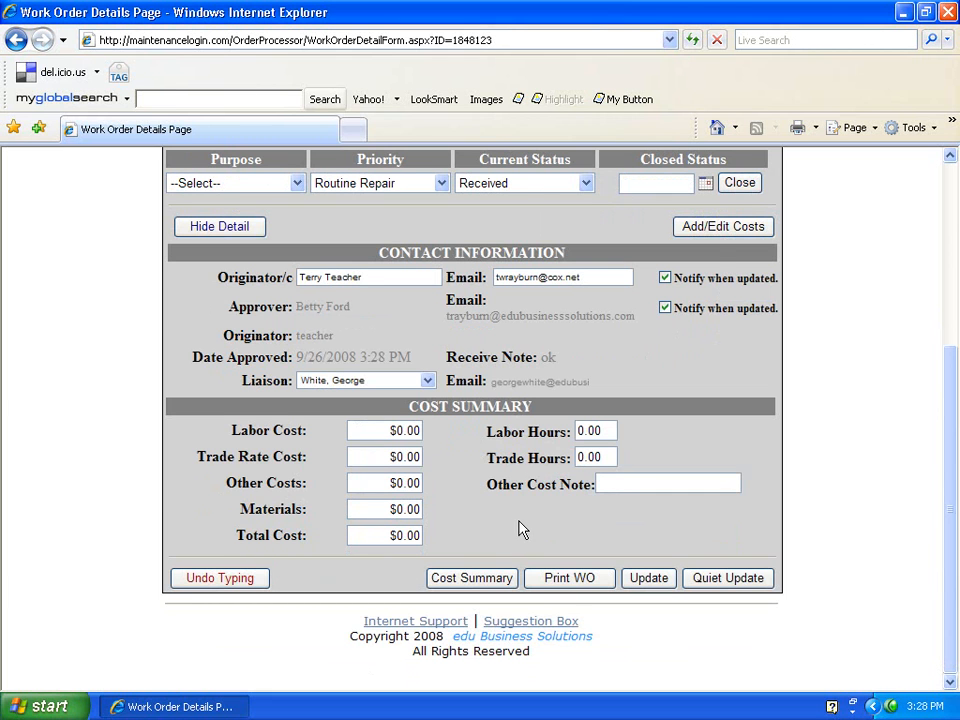
pyautogui.scroll(3, 518, 530)
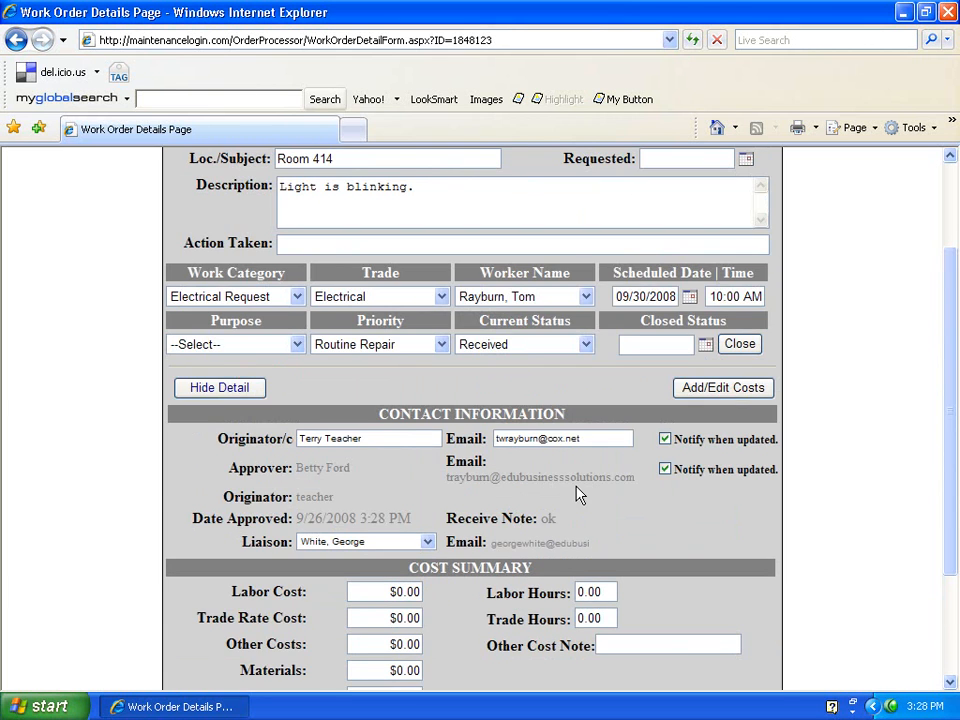
# - Start an employee-specific labor cost entry for the work order, dated 09/26/2008 and charged to the GF - General Fund budget
pyautogui.click(744, 395)
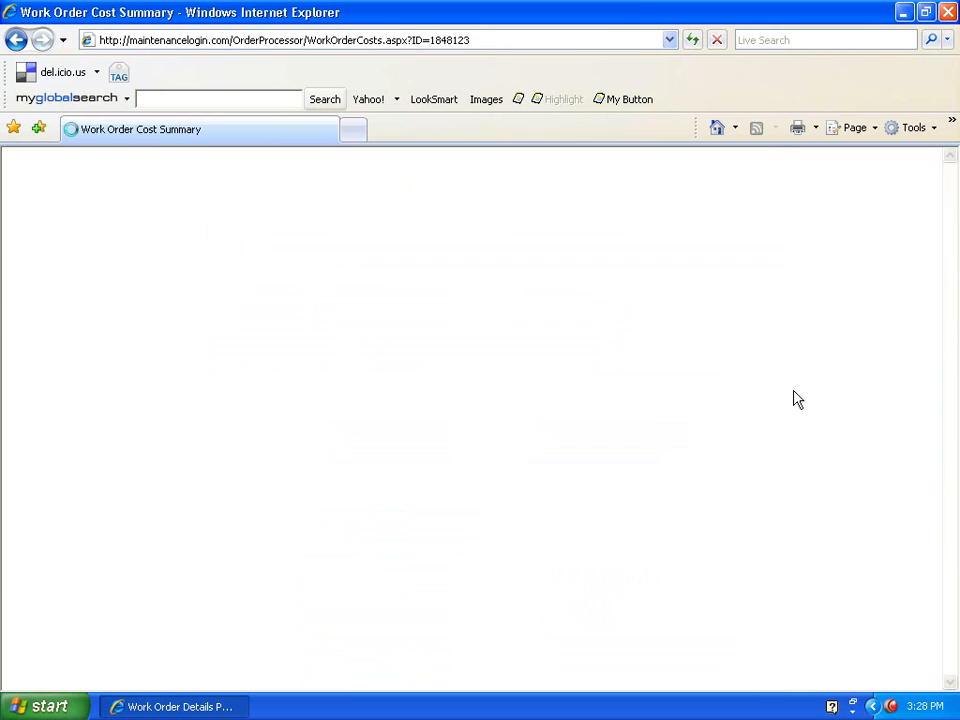
pyautogui.scroll(-2, 677, 377)
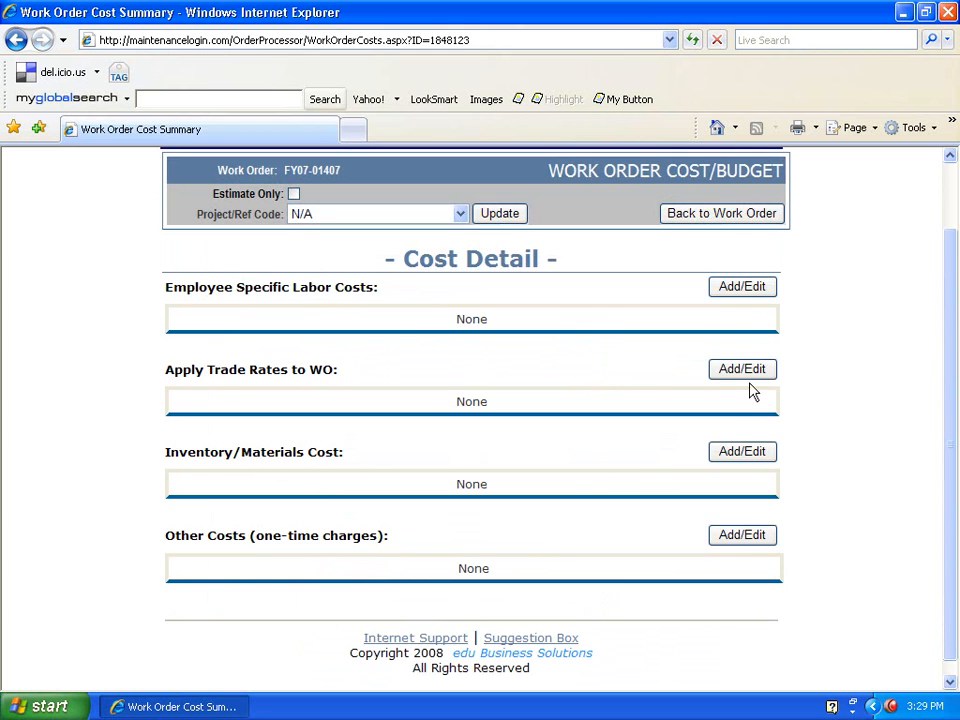
pyautogui.click(742, 287)
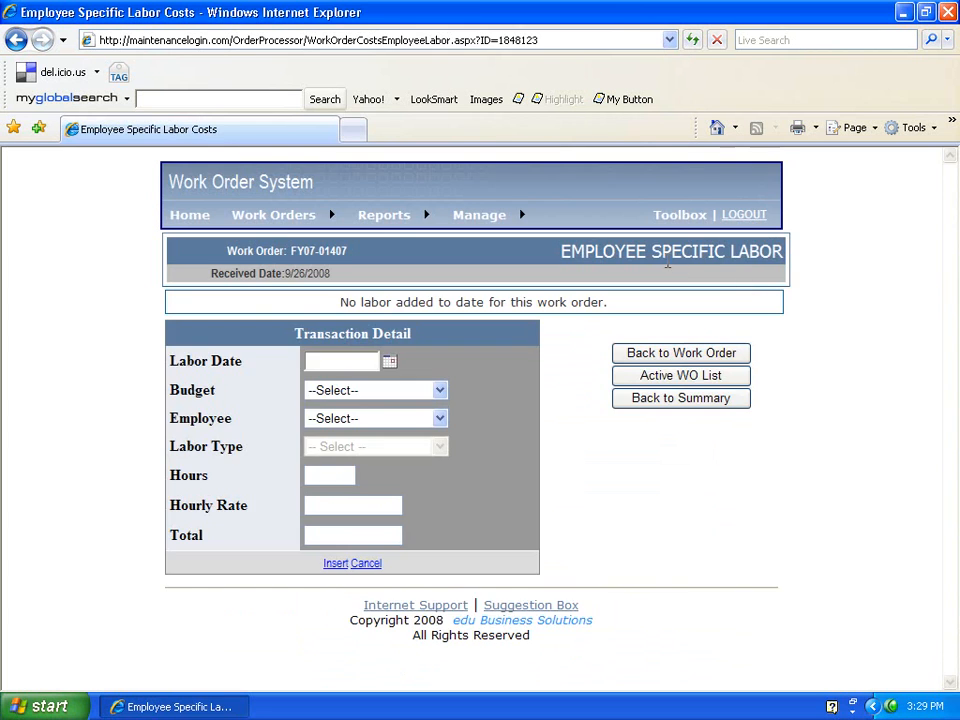
pyautogui.click(390, 364)
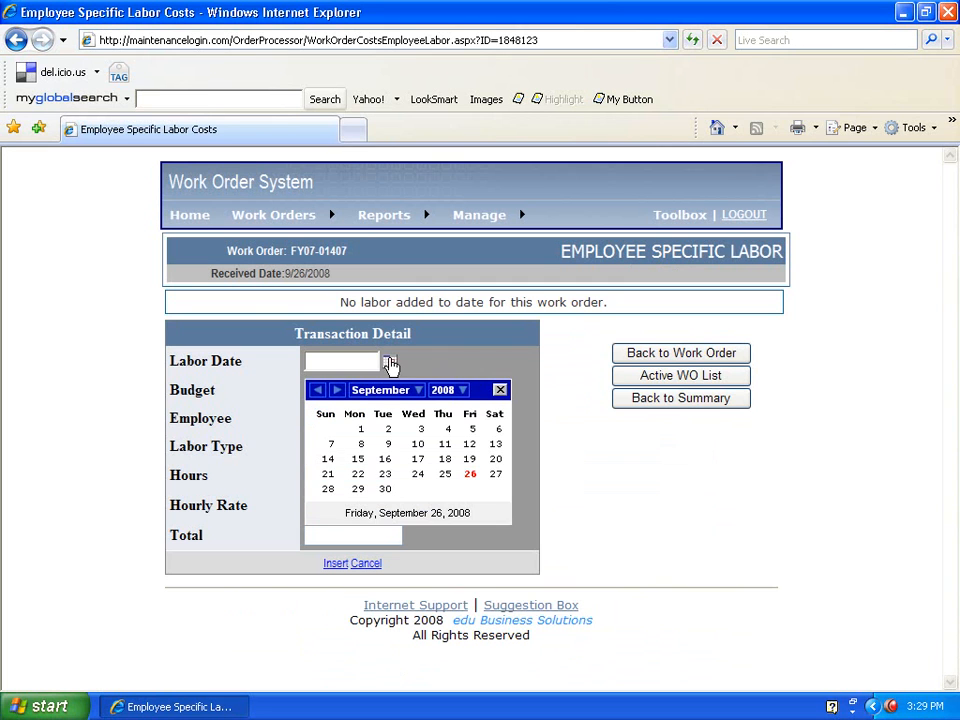
pyautogui.click(470, 475)
pyautogui.click(439, 391)
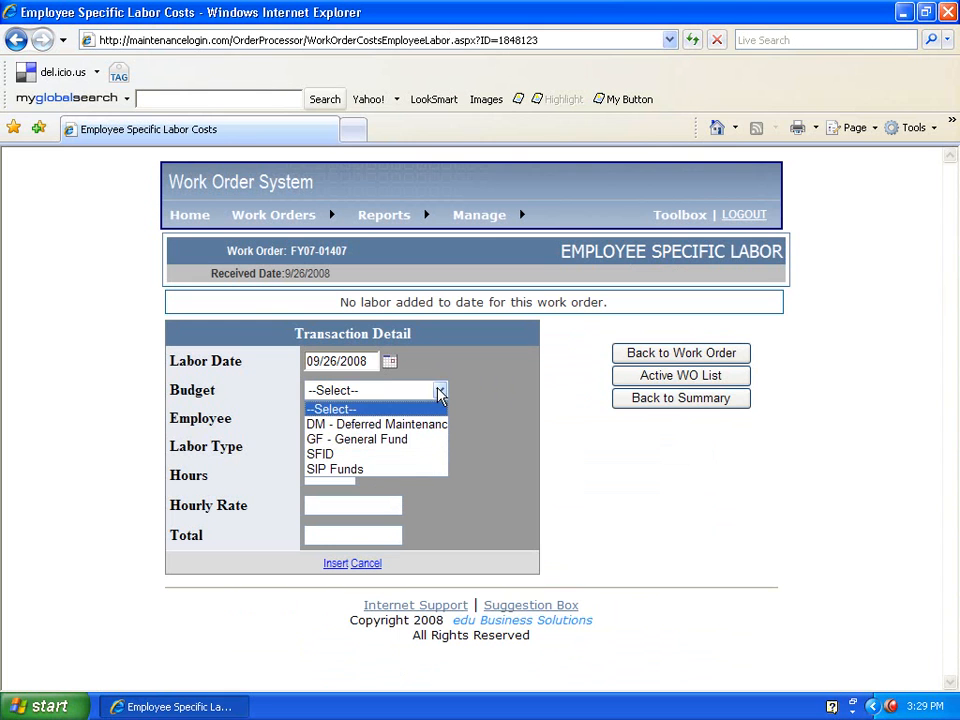
pyautogui.click(418, 440)
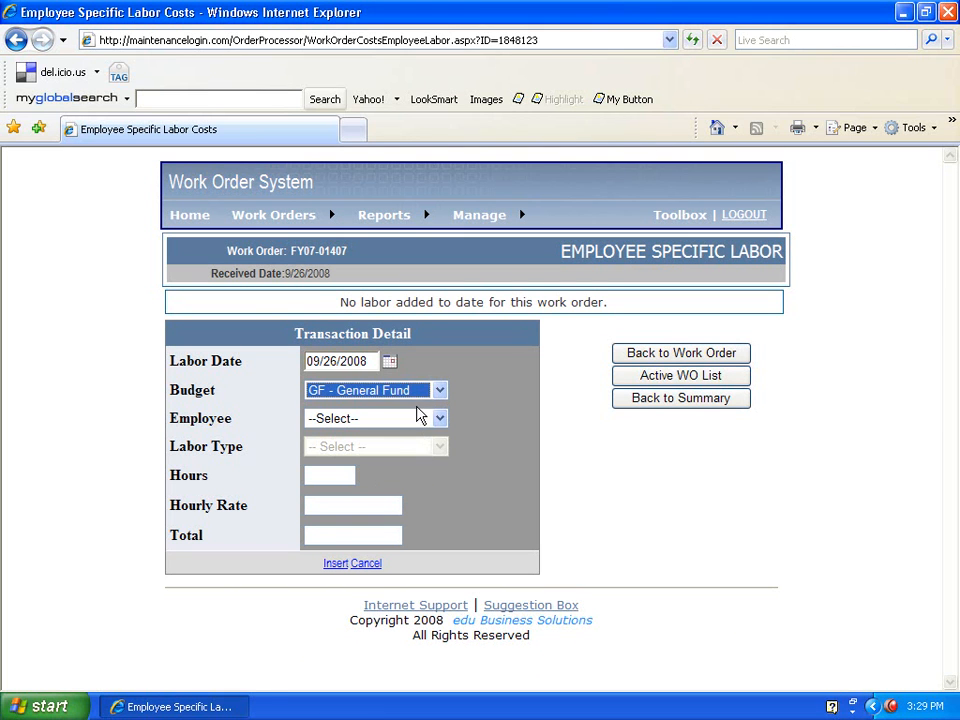
# - Select the work order's assigned worker as the employee, set Regular Time and 2 hours, and insert the labor entry
pyautogui.click(439, 419)
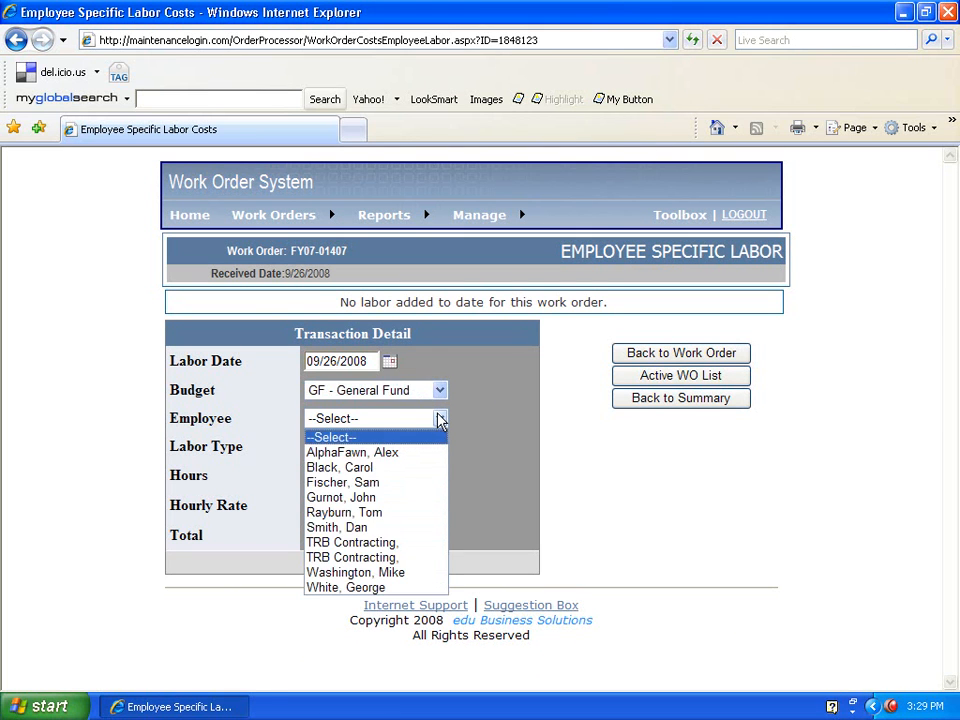
pyautogui.click(388, 513)
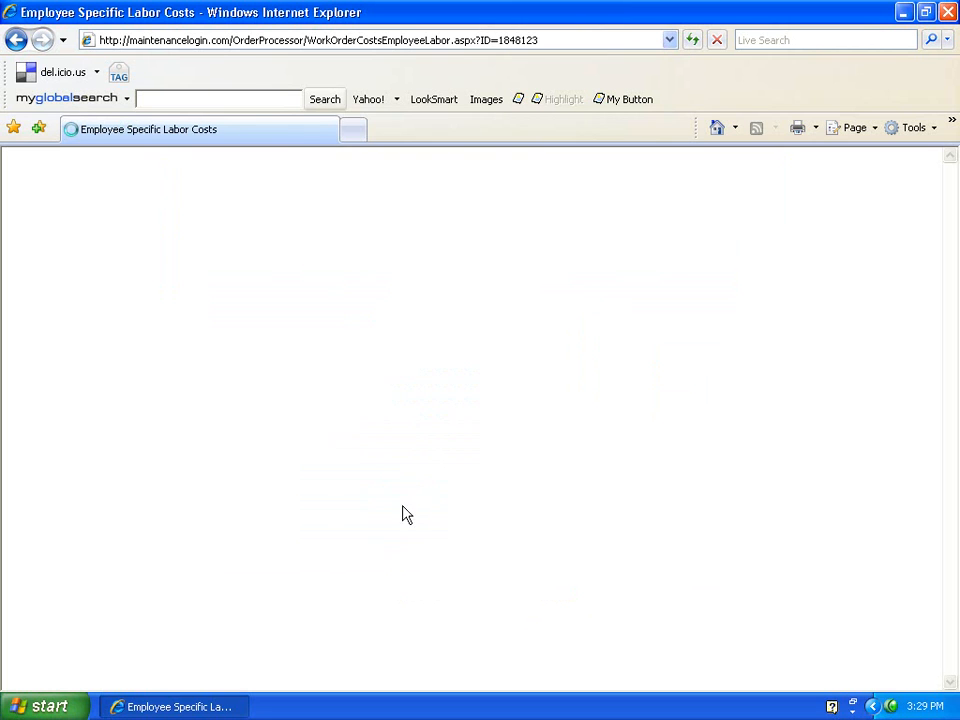
pyautogui.click(439, 446)
pyautogui.click(420, 482)
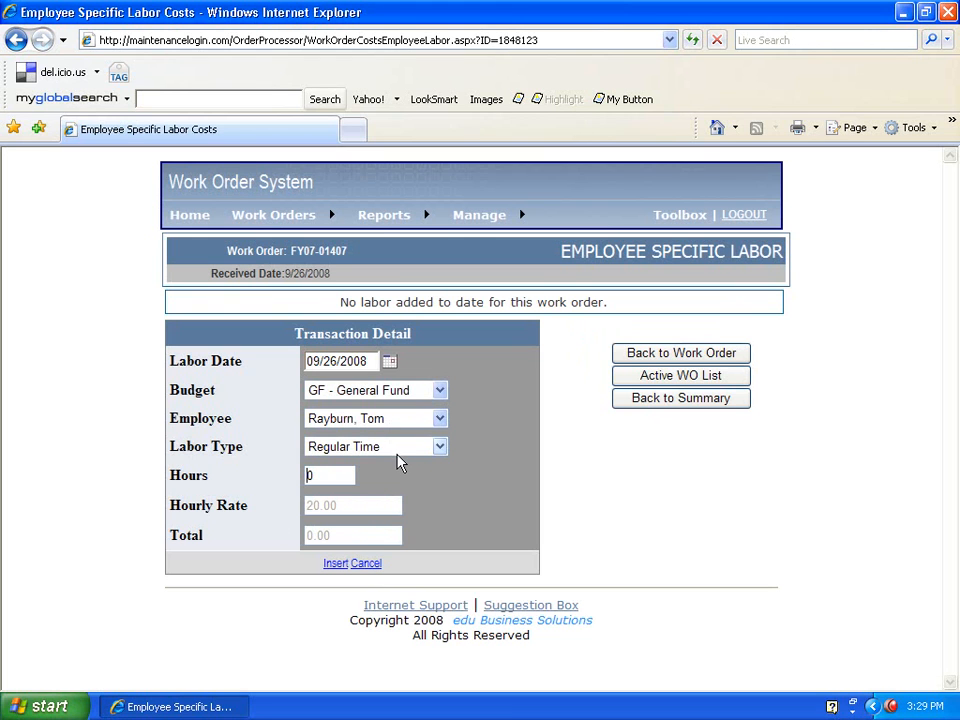
pyautogui.moveTo(330, 477); pyautogui.dragTo(92, 415)
pyautogui.write('1')
pyautogui.press('Tab')
pyautogui.click(337, 566)
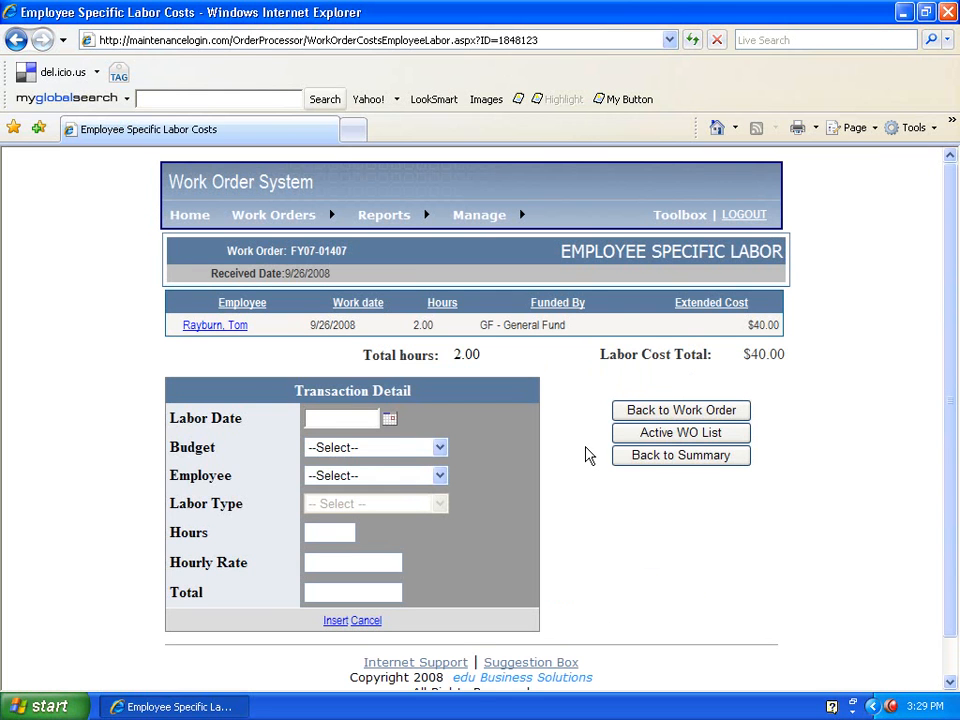
# - Return to the work order and show its details to check the labor cost and hours in the cost summary
pyautogui.click(660, 414)
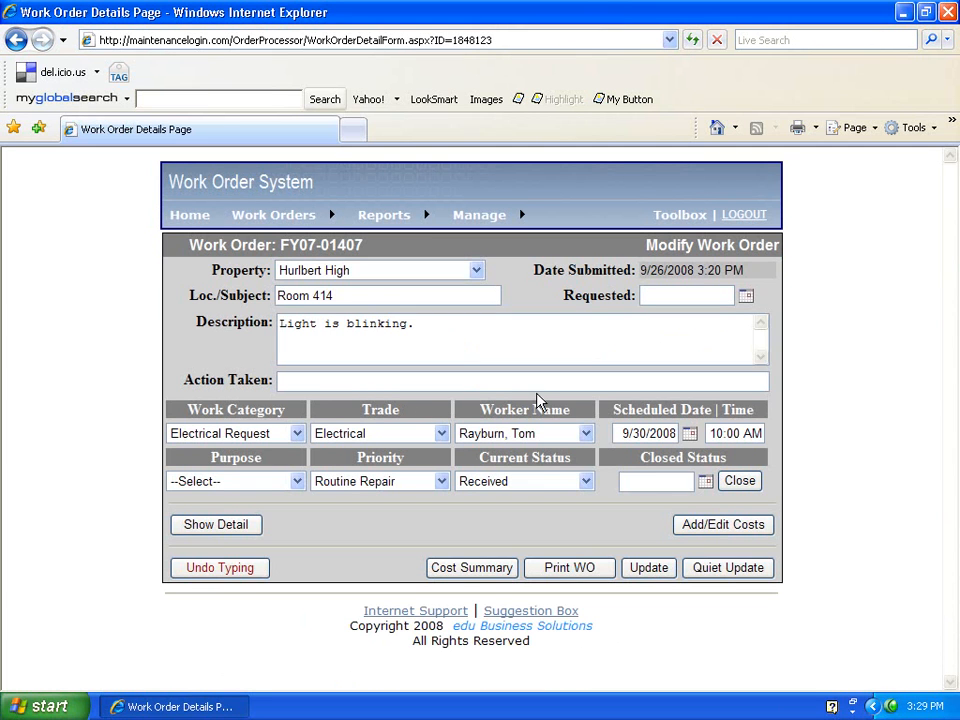
pyautogui.click(224, 525)
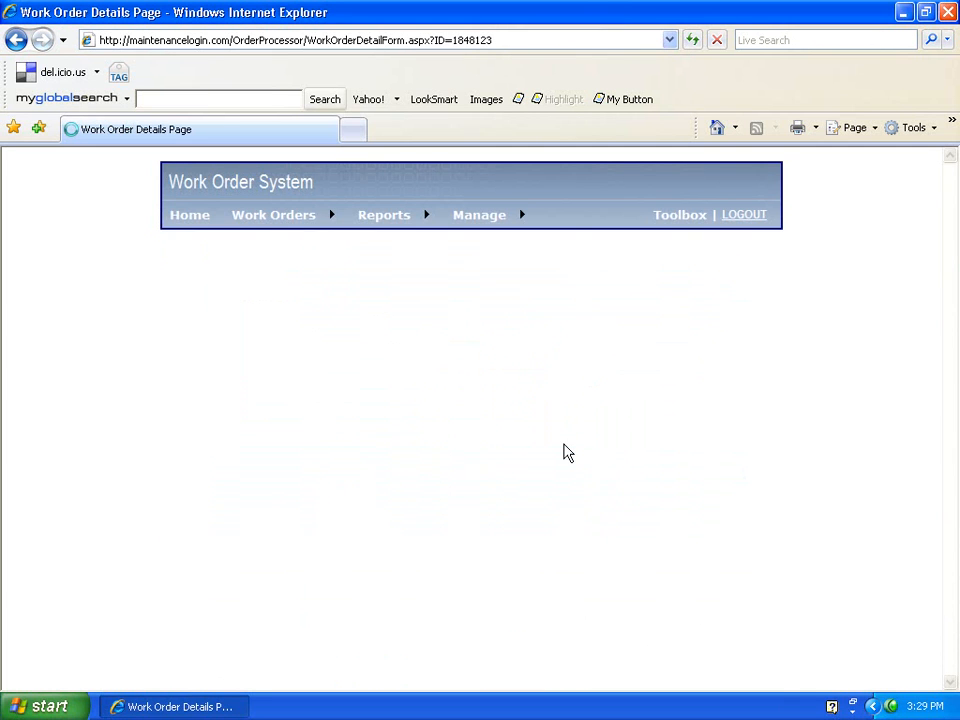
pyautogui.scroll(-5, 555, 443)
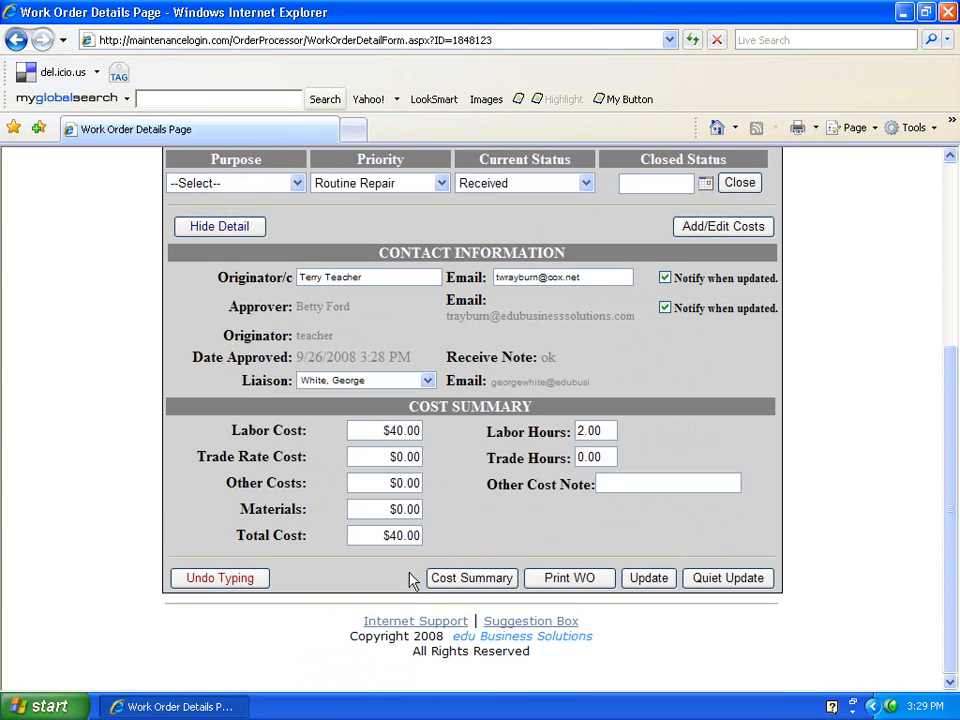
pyautogui.click(360, 431)
pyautogui.scroll(5, 520, 550)
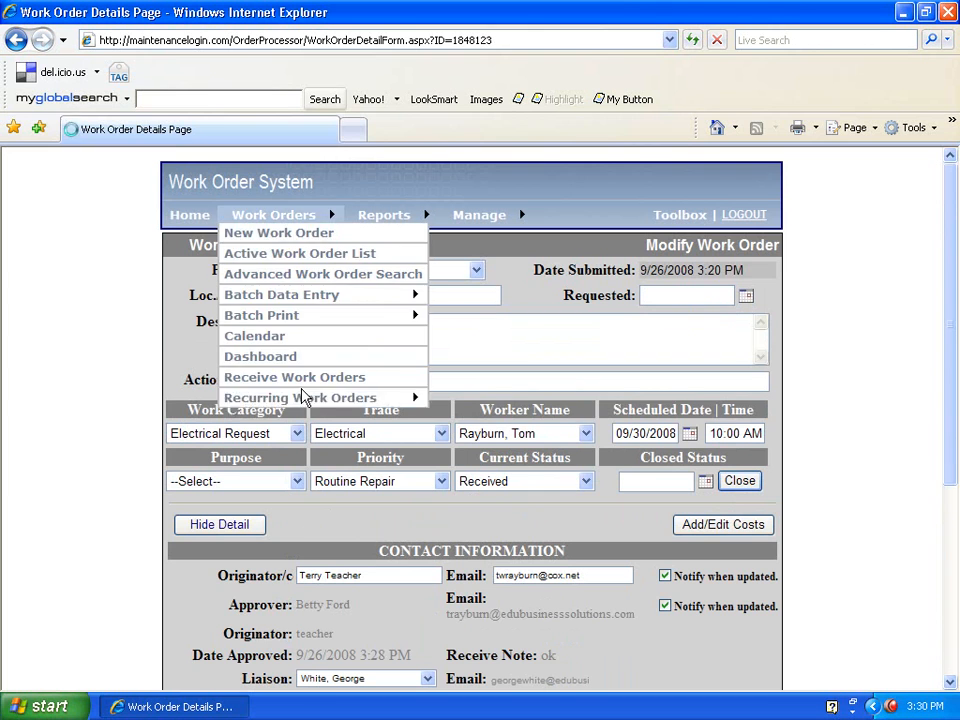
# - Enter "REplaced light." as the action taken, close the work order and save the update
pyautogui.click(455, 385)
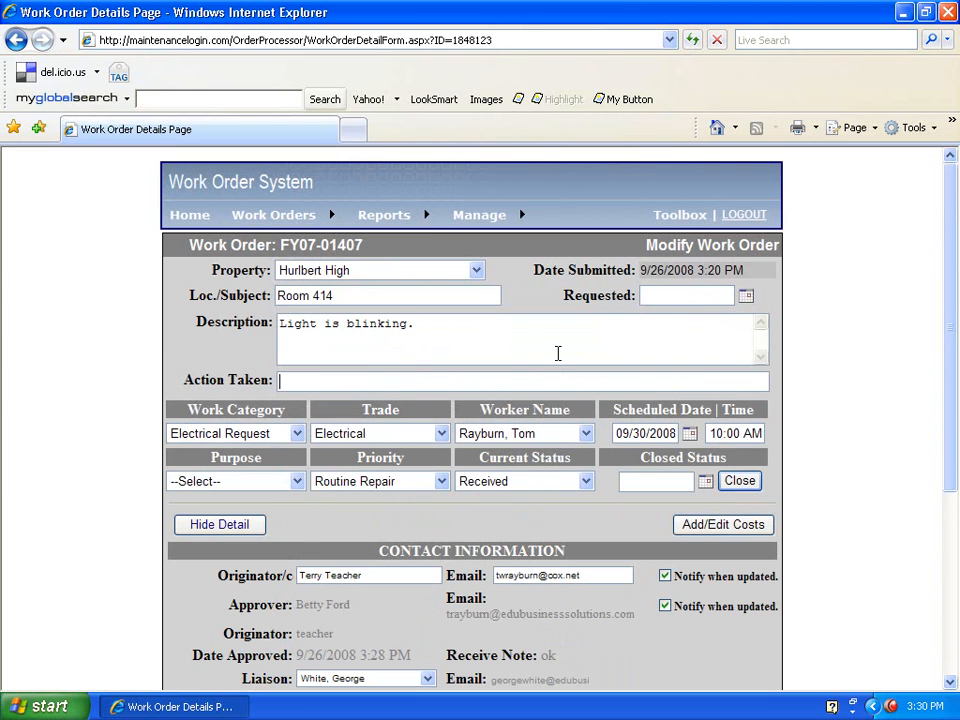
pyautogui.write('REplaced light.')
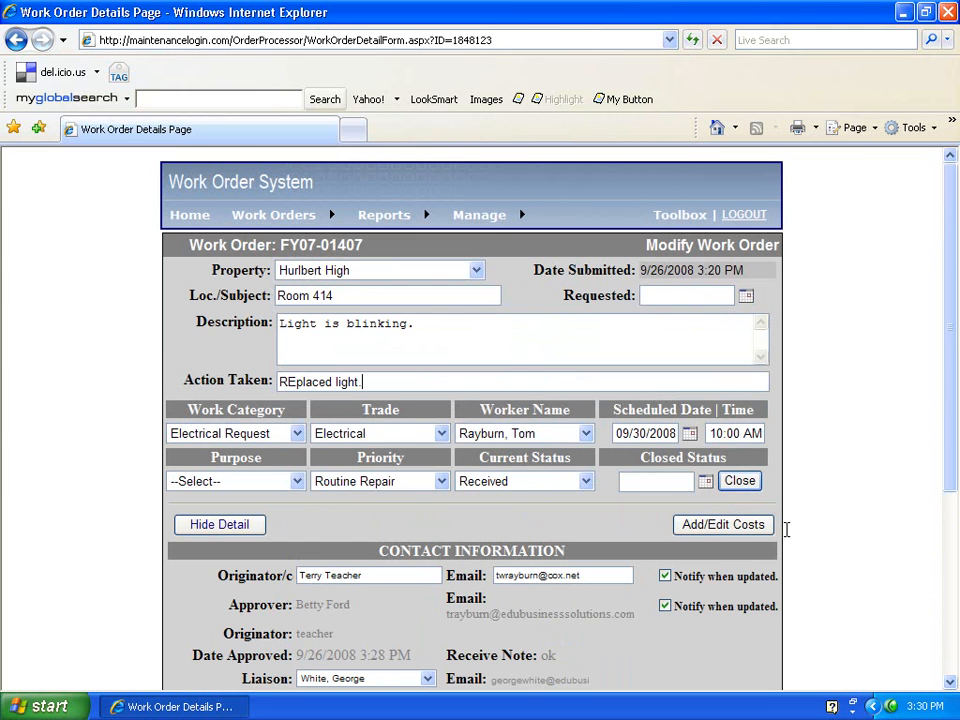
pyautogui.click(748, 489)
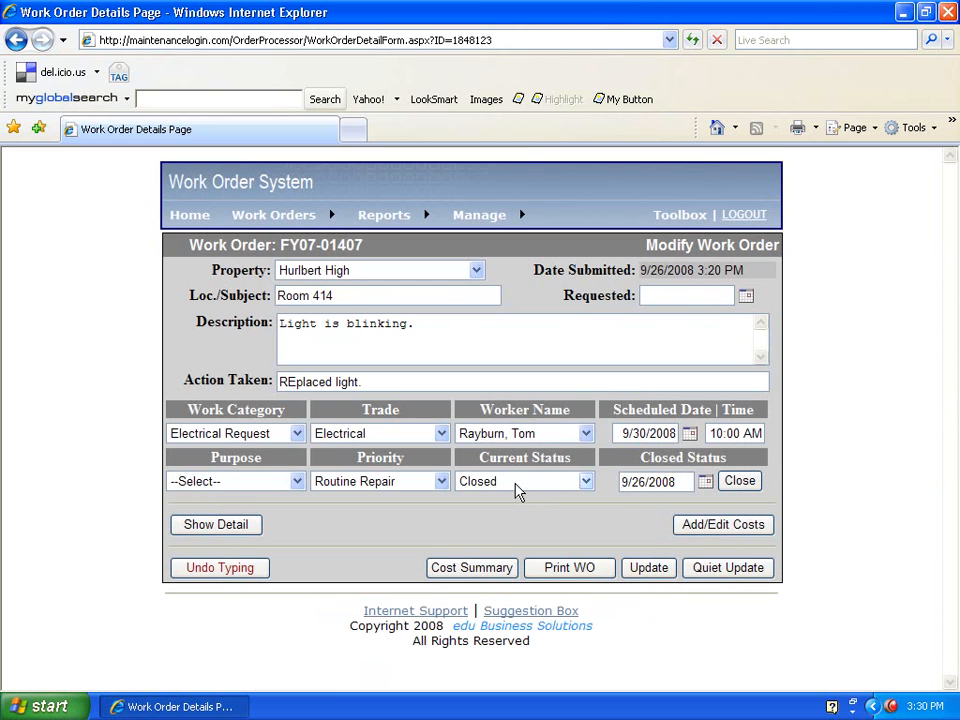
pyautogui.click(648, 568)
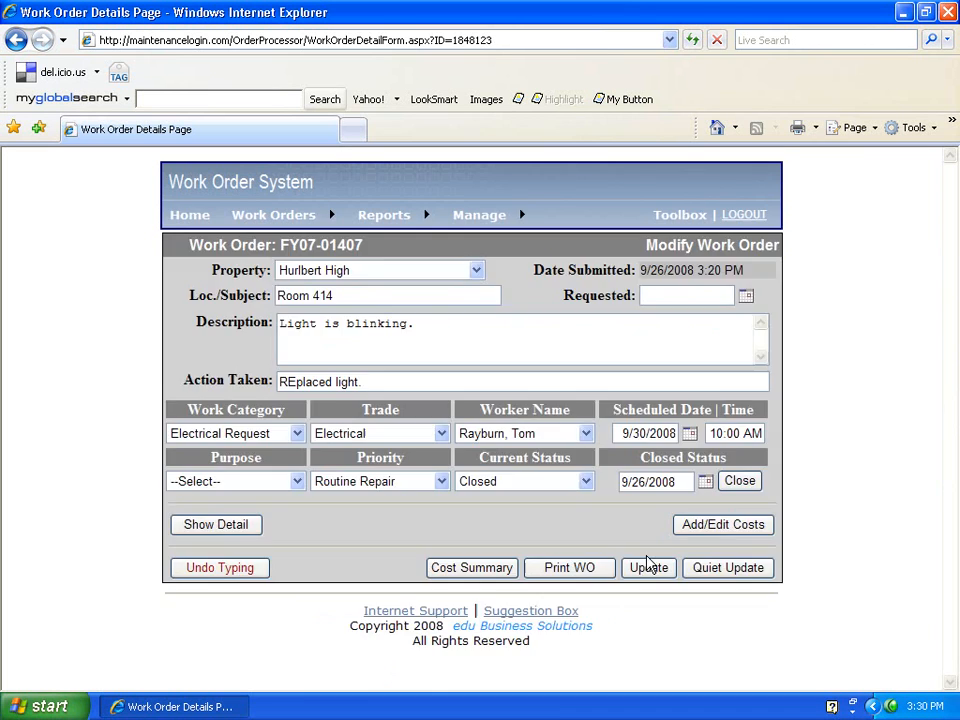